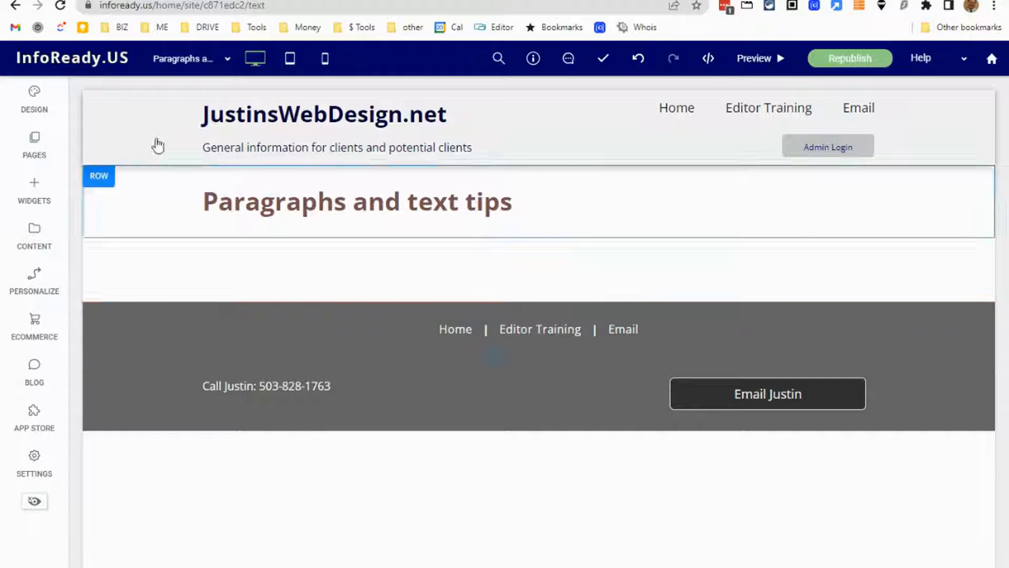
Add a Text widget directly below the "Paragraphs and text tips" heading.
left_click(38, 189)
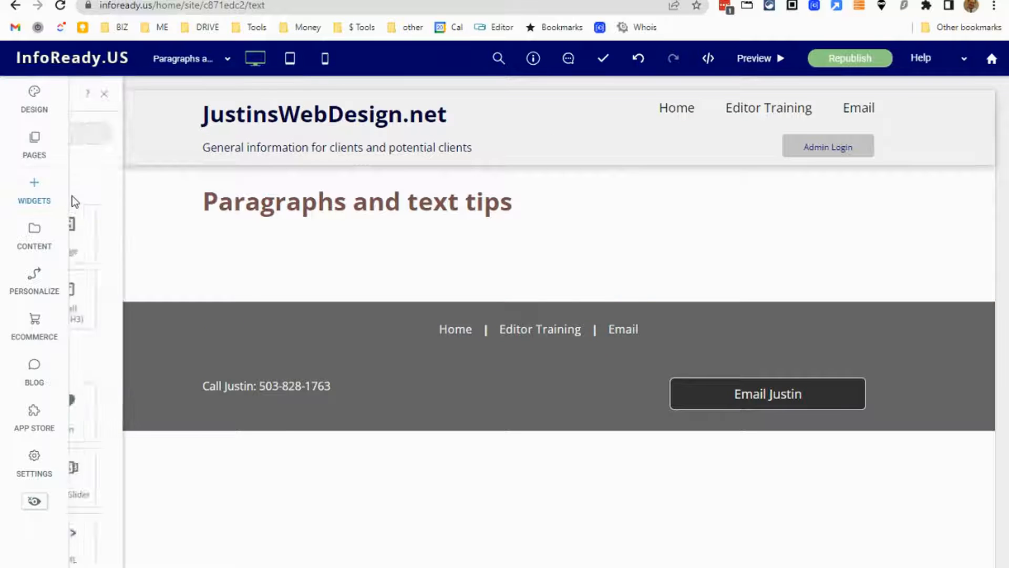
left_click_drag(113, 231, 464, 237)
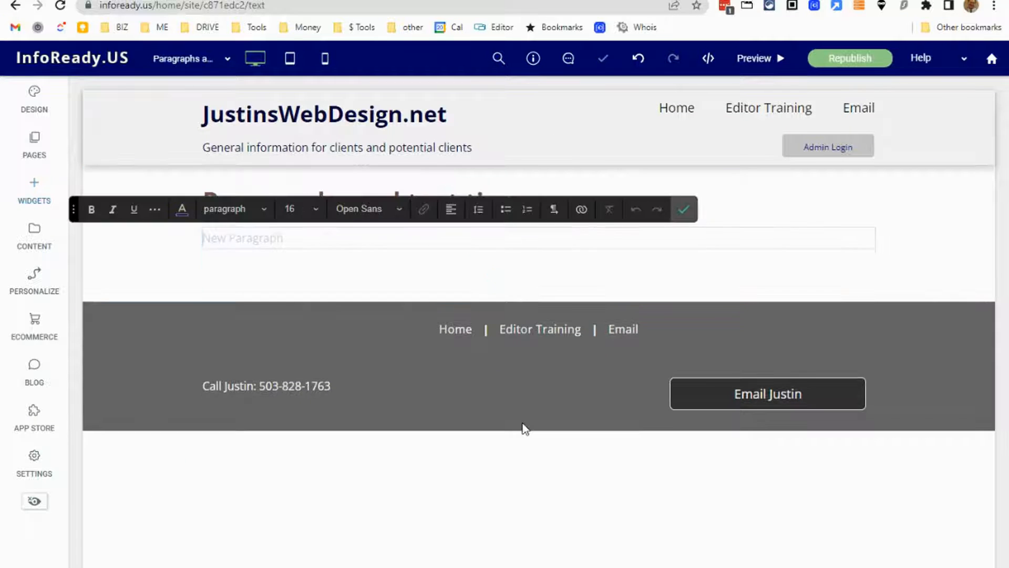
Switch to the Word document and review its paragraphs and bulleted tips.
key("alt+Tab")
scroll(396, 254, "down", 3)
scroll(399, 260, "up", 3)
scroll(401, 266, "down", 3)
scroll(400, 266, "down", 3)
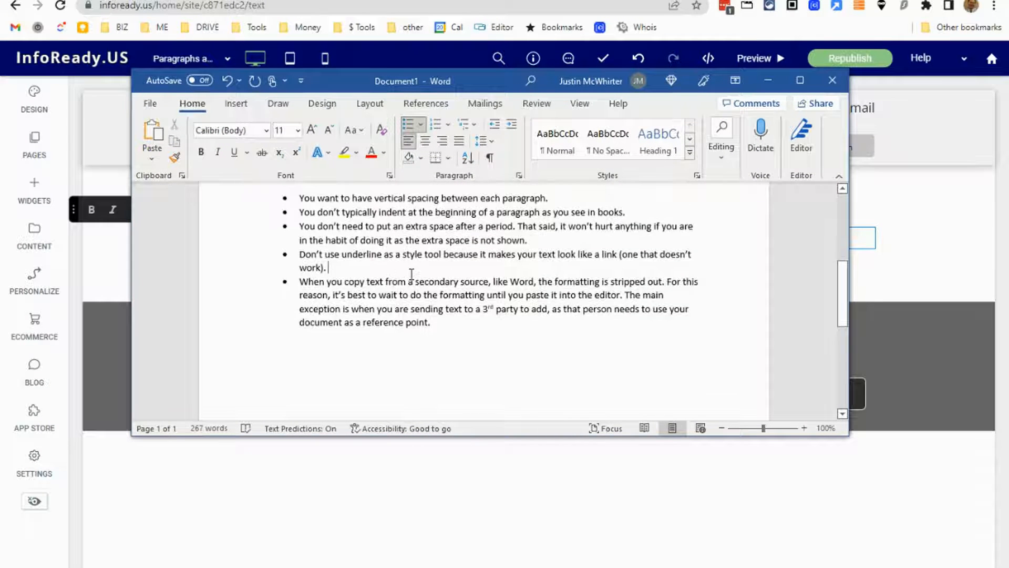
scroll(411, 274, "up", 3)
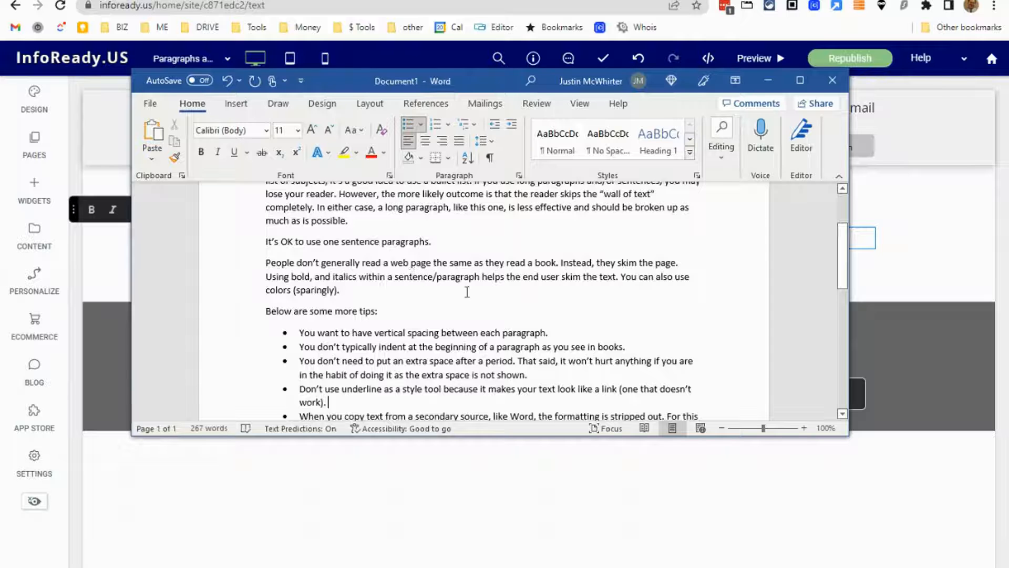
scroll(466, 291, "down", 2)
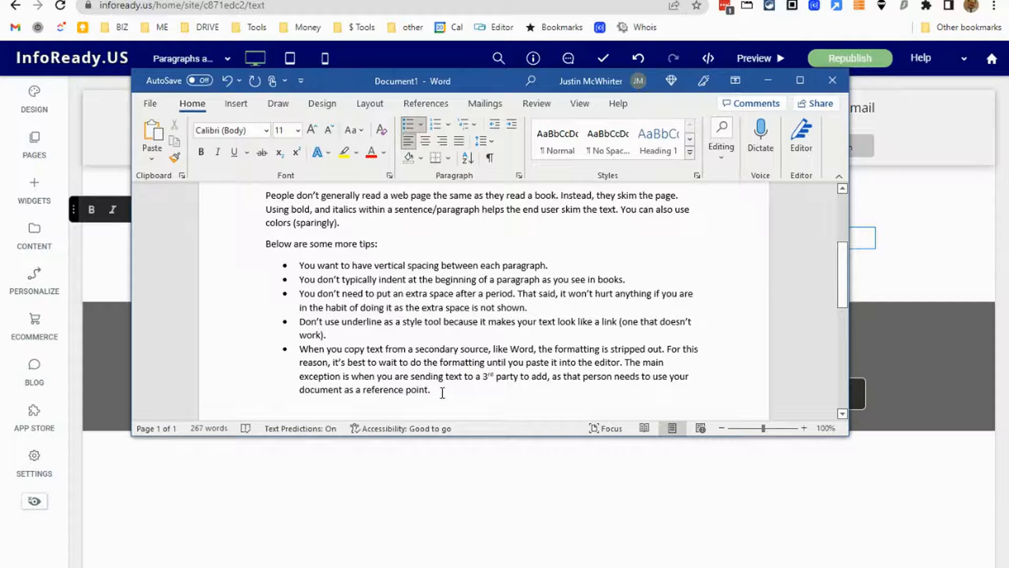
scroll(380, 288, "up", 2)
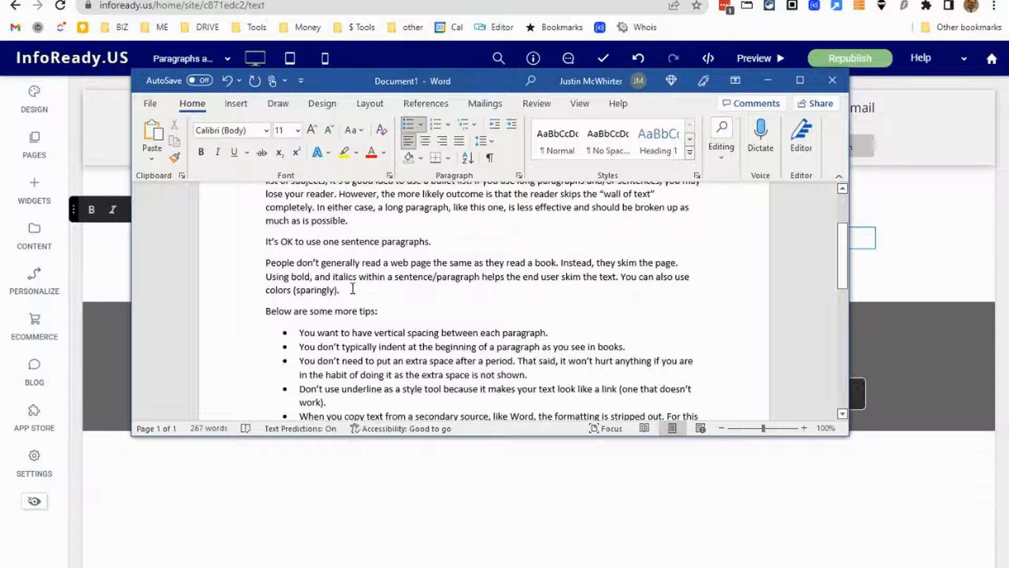
Copy the three paragraphs above "Below are some more tips:", from "For websites it's best" through "colors (sparingly).".
left_click_drag(266, 310, 394, 317)
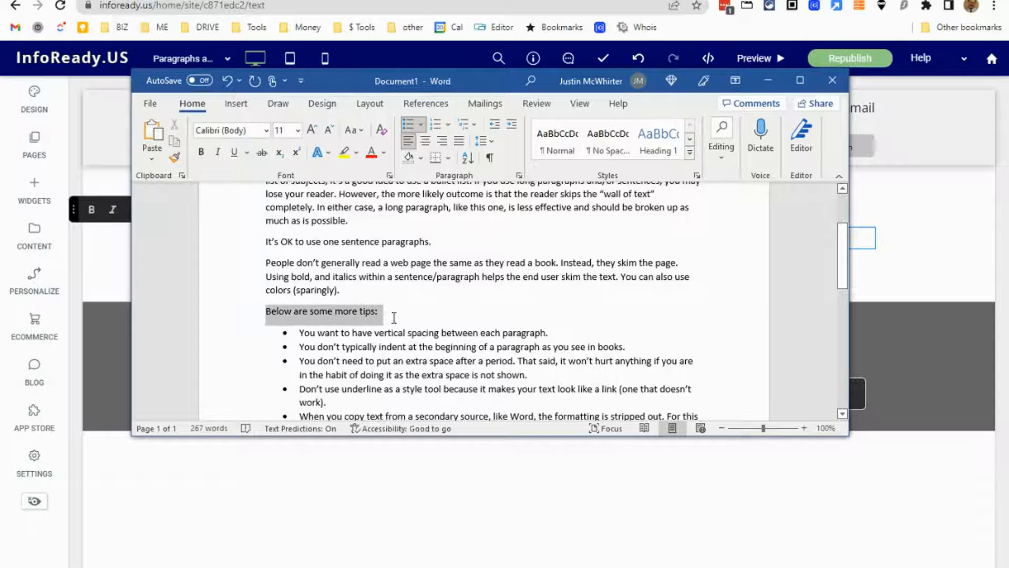
left_click(361, 289)
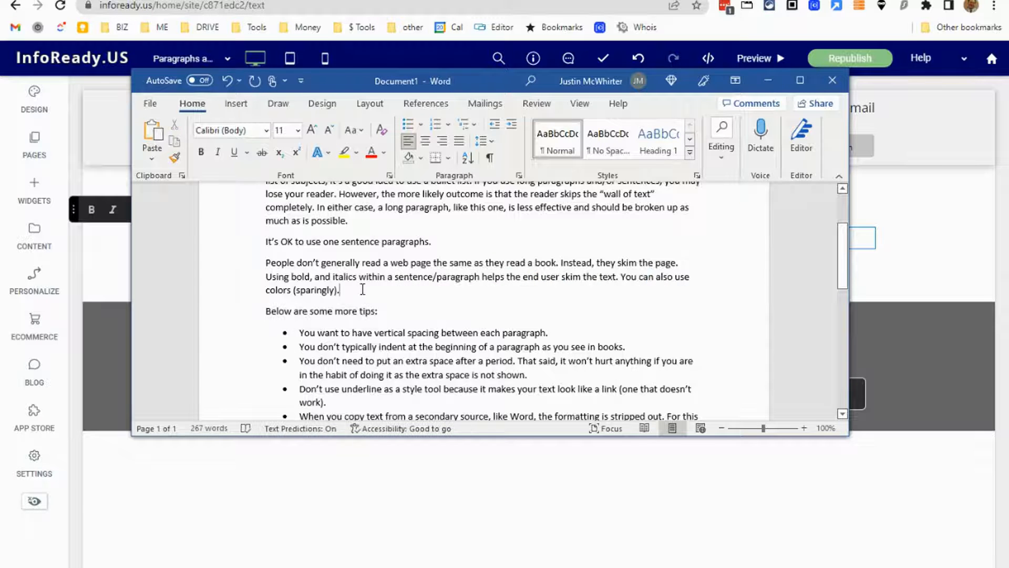
left_click_drag(362, 289, 225, 228)
right_click(315, 263)
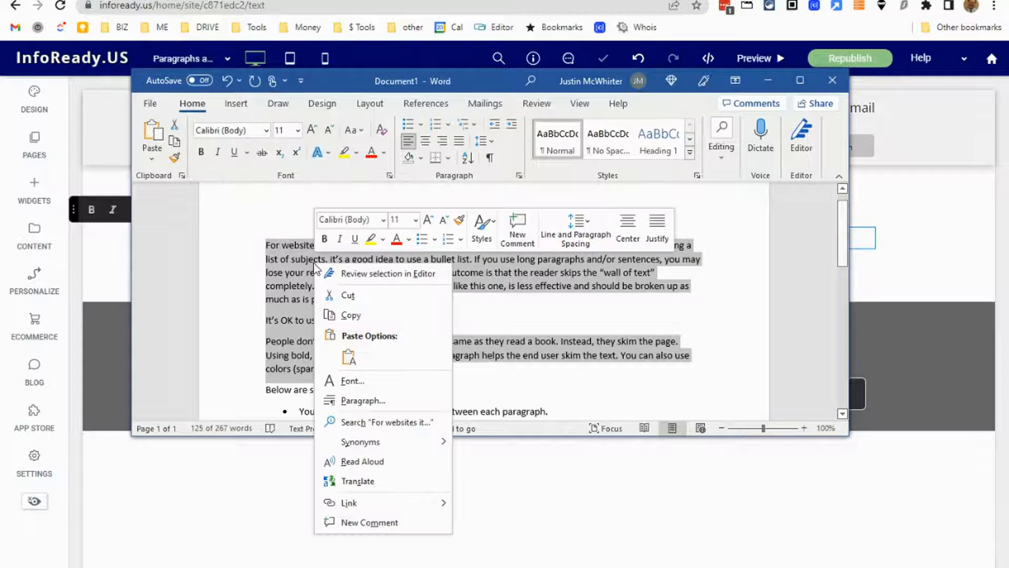
left_click(363, 317)
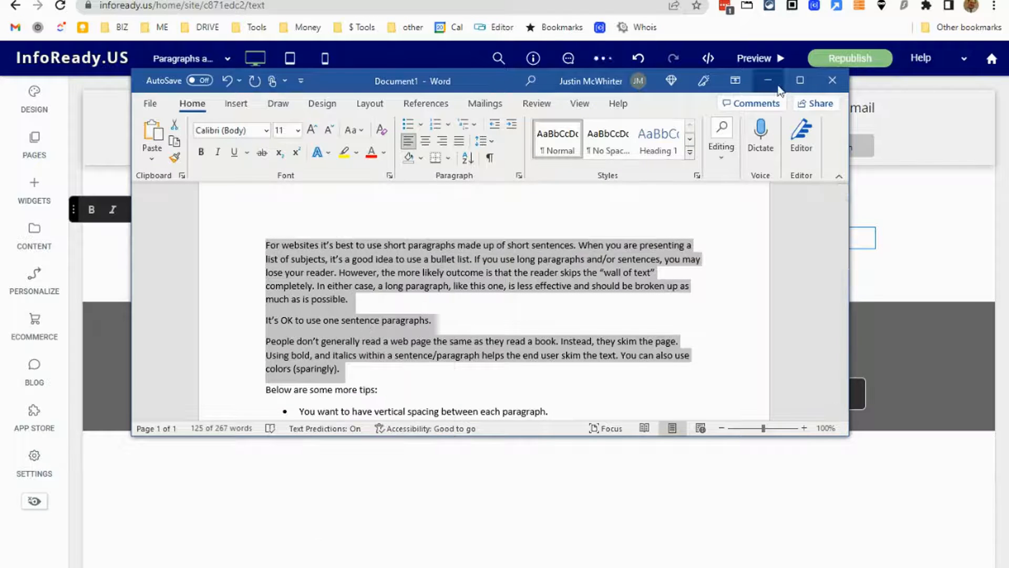
Return to the website editor, replace the "New Paragraph" placeholder with the copied text as plain text, and remove the trailing blank line.
left_click(767, 80)
left_click_drag(300, 238, 157, 240)
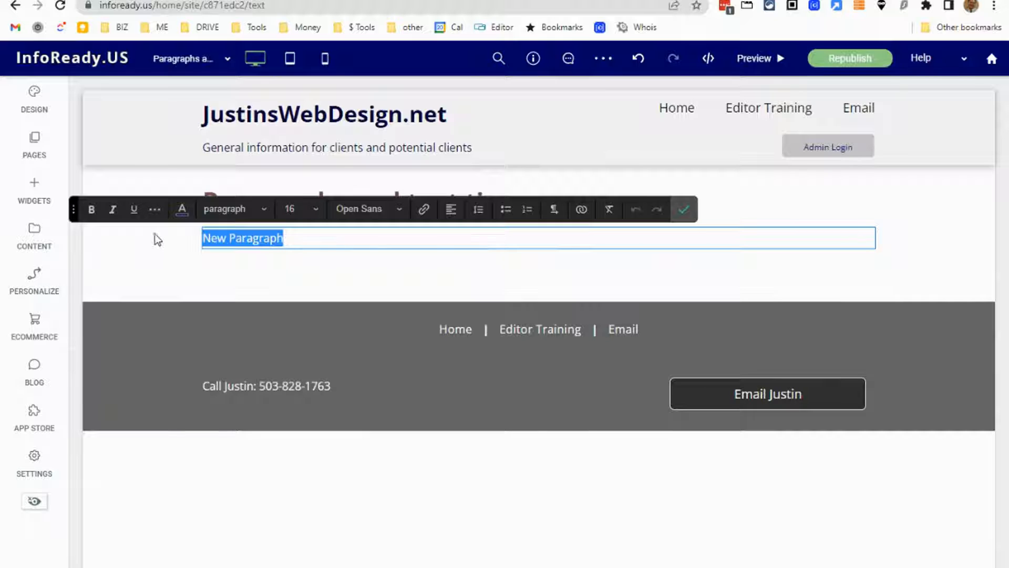
key("BackSpace")
right_click(249, 240)
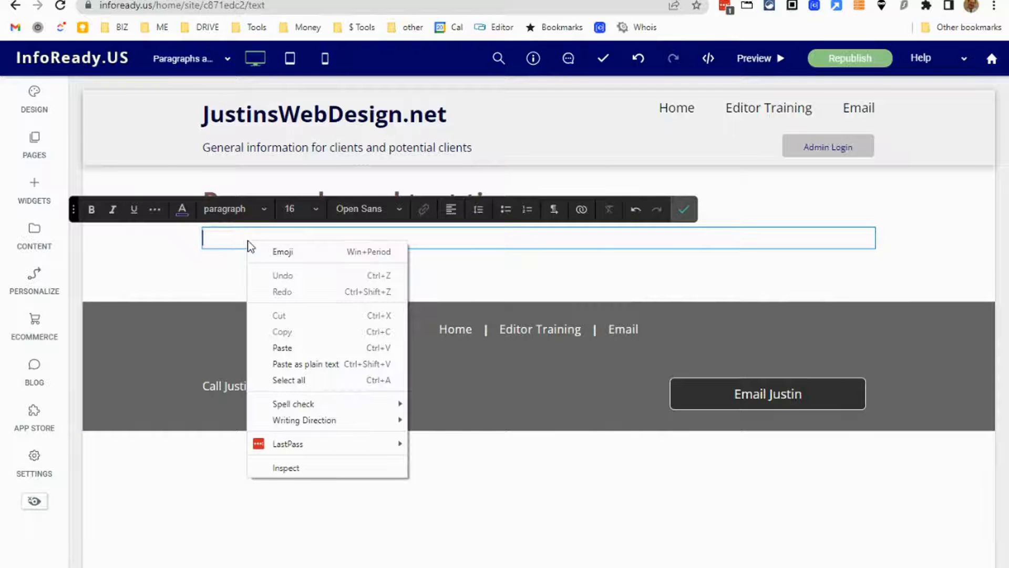
right_click(213, 239)
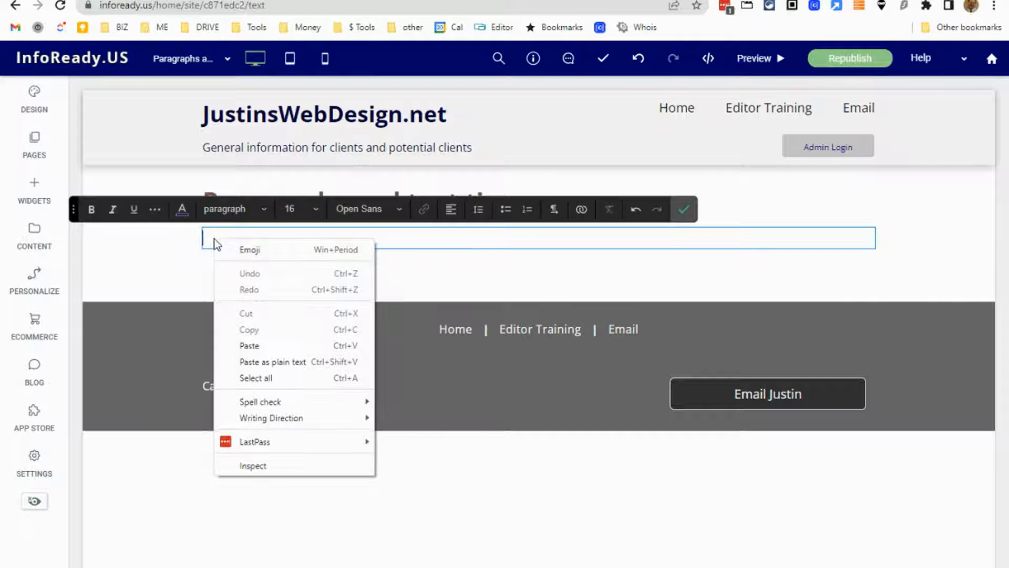
left_click(301, 359)
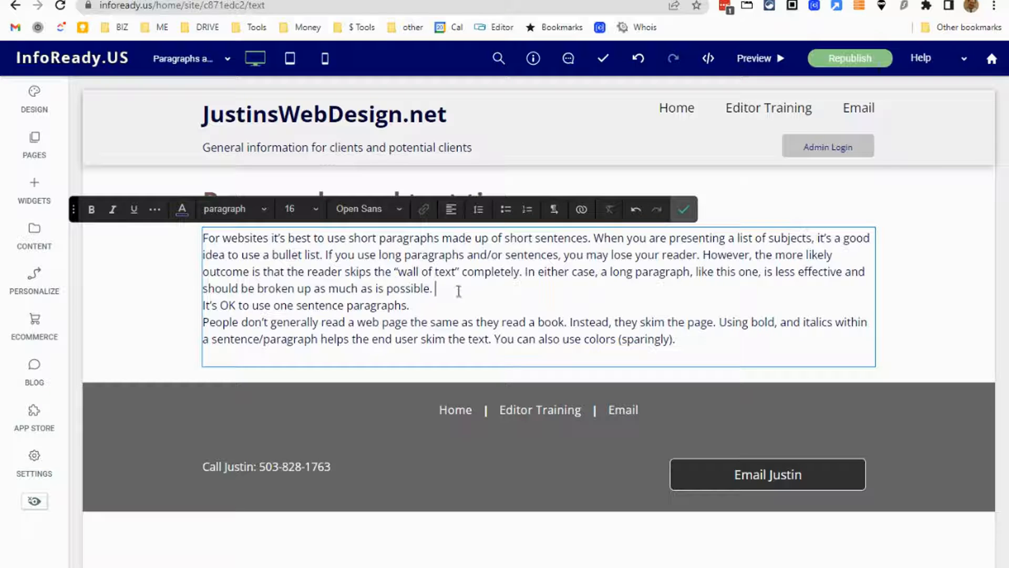
key("BackSpace")
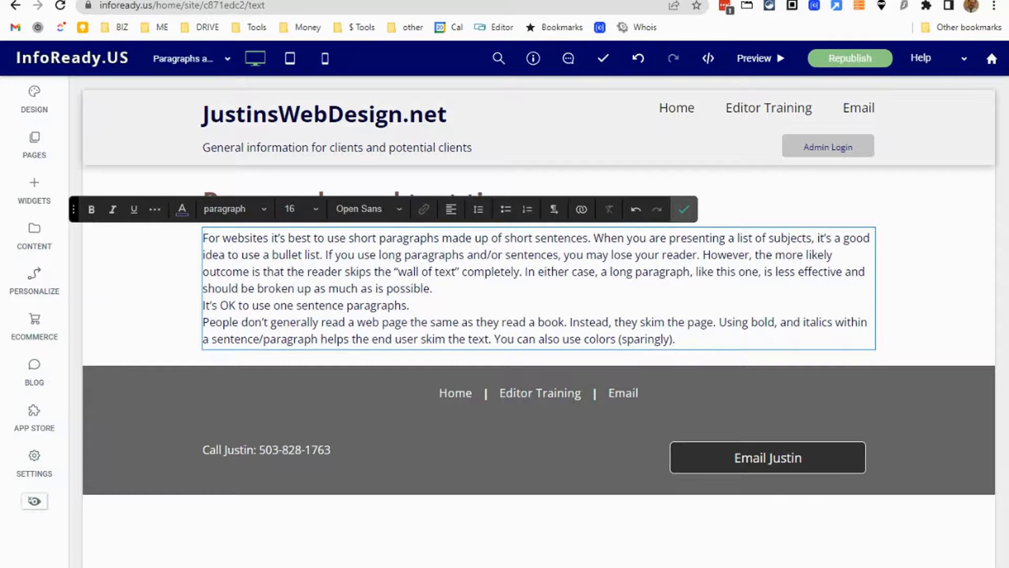
Switch to the Word document to examine the spacing between its paragraphs, then return to the website editor.
left_click(326, 567)
scroll(376, 229, "down", 2)
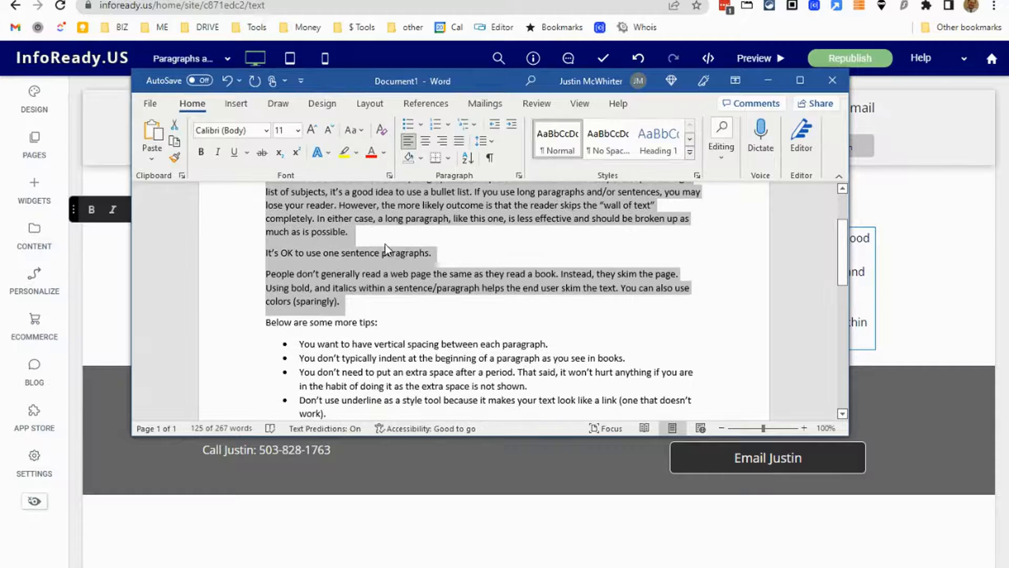
scroll(380, 247, "up", 1)
left_click(427, 263)
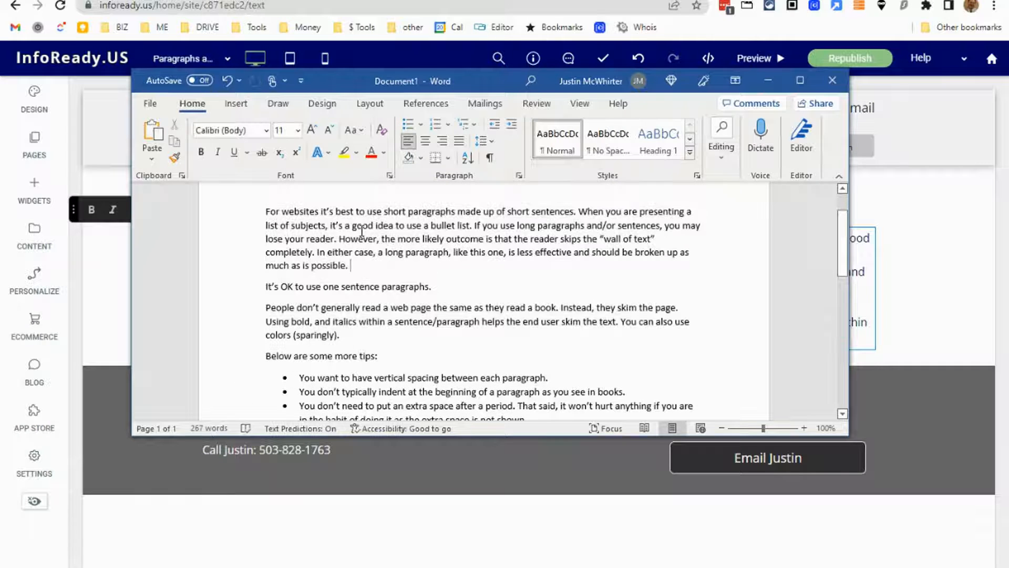
scroll(489, 215, "up", 2)
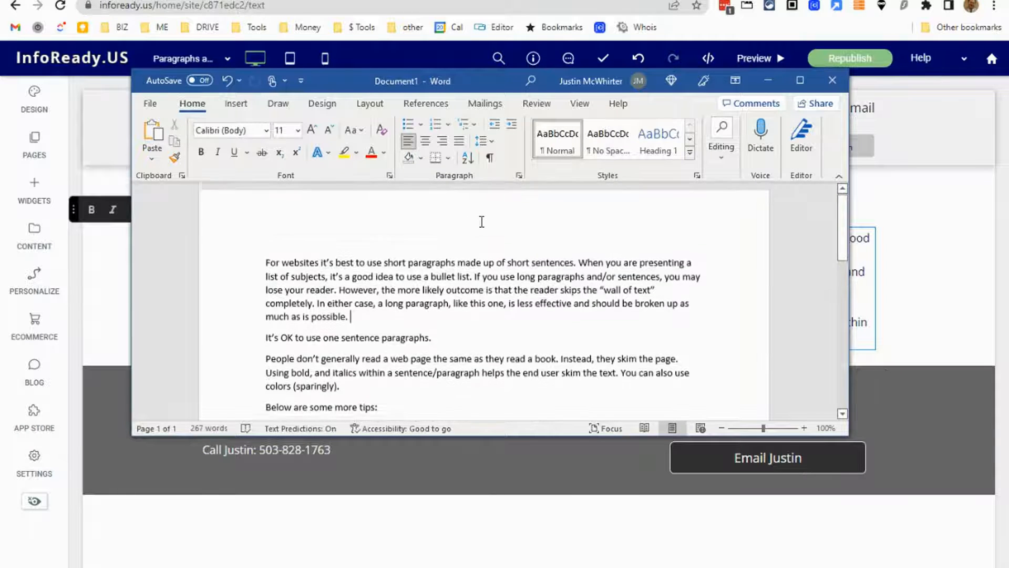
left_click(769, 80)
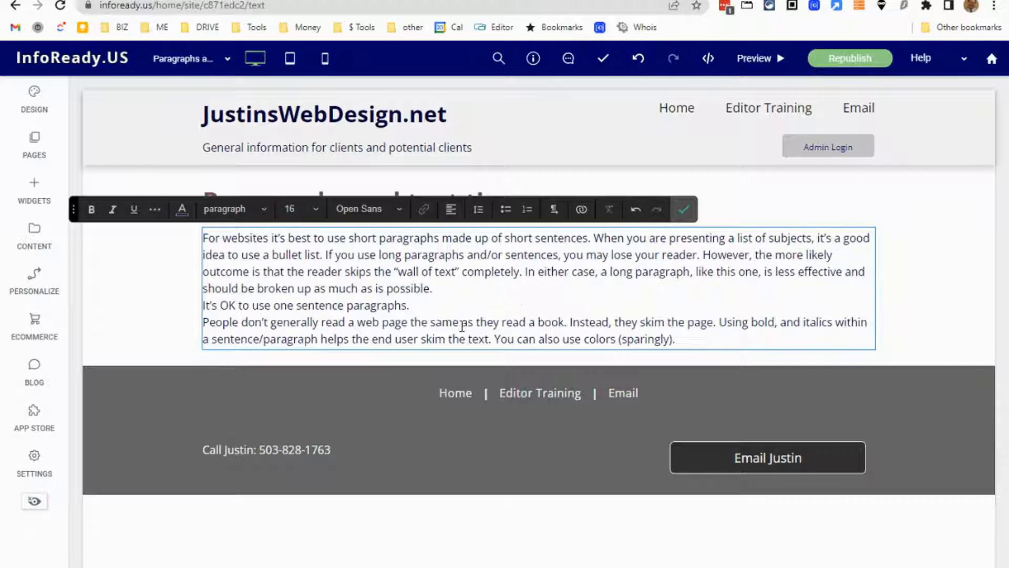
Insert a blank line after the first and second paragraphs of the pasted text and finish editing it.
left_click(451, 287)
key("Return")
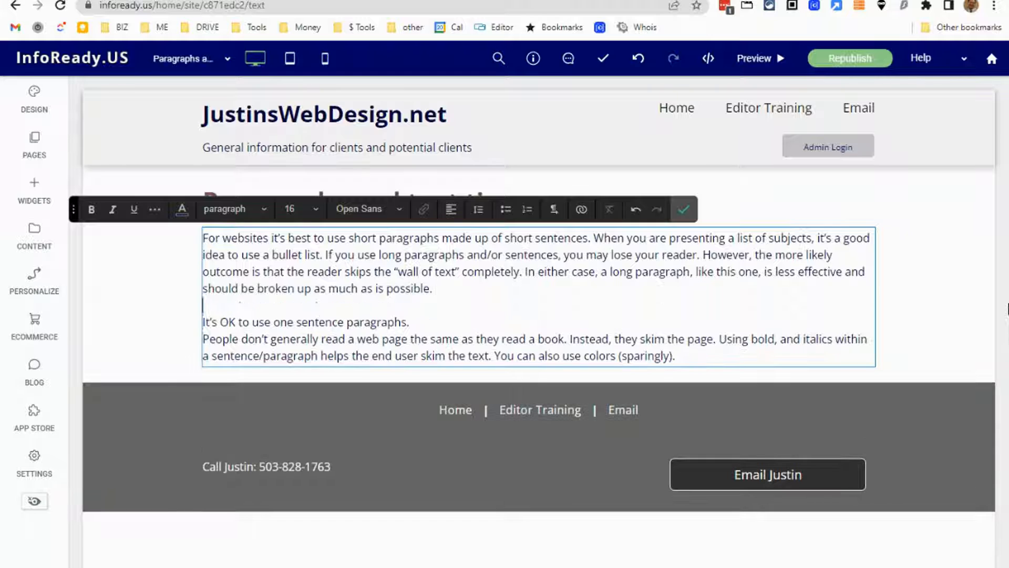
key("Down")
key("Return")
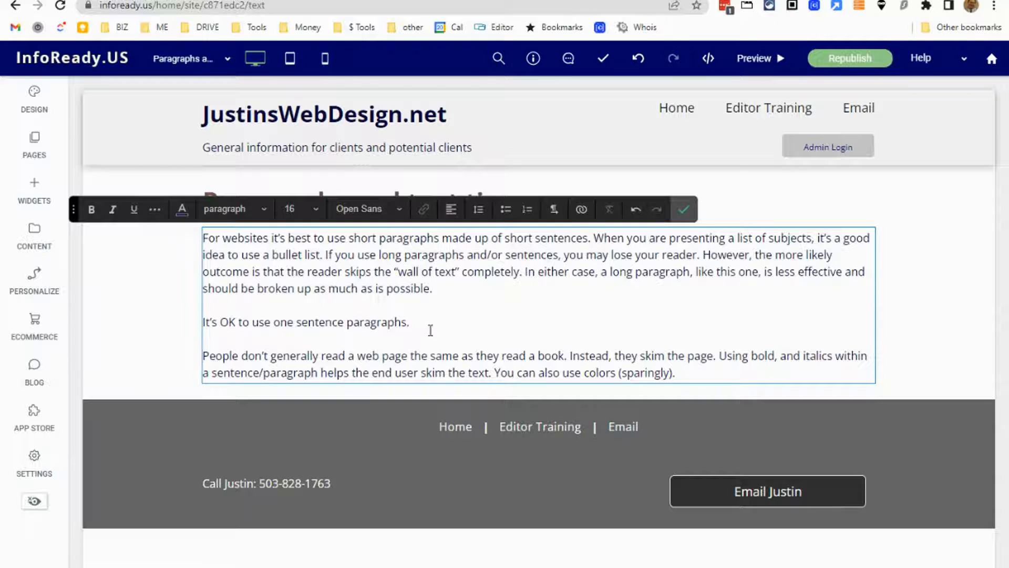
left_click(204, 322)
left_click(402, 304)
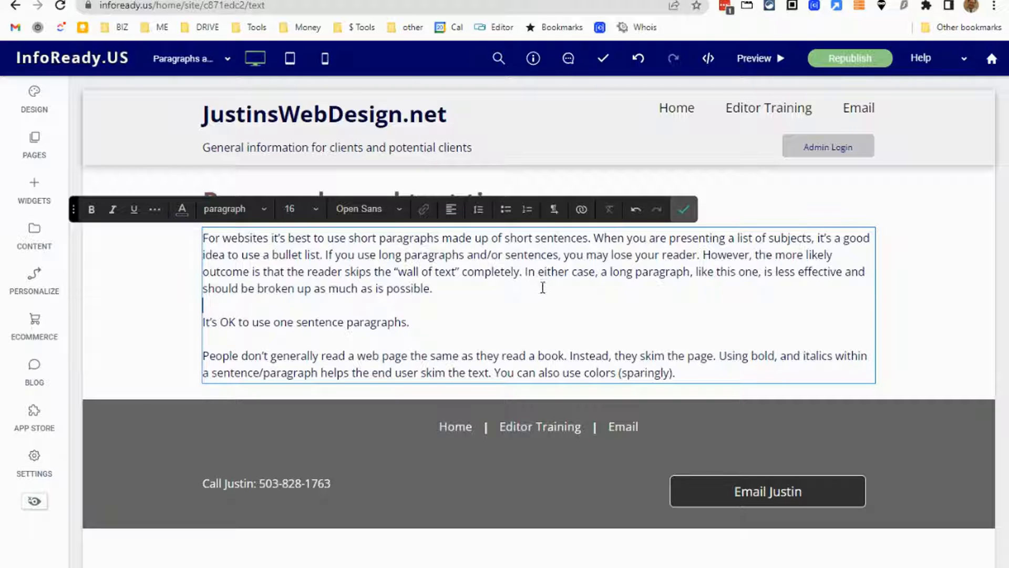
left_click(688, 209)
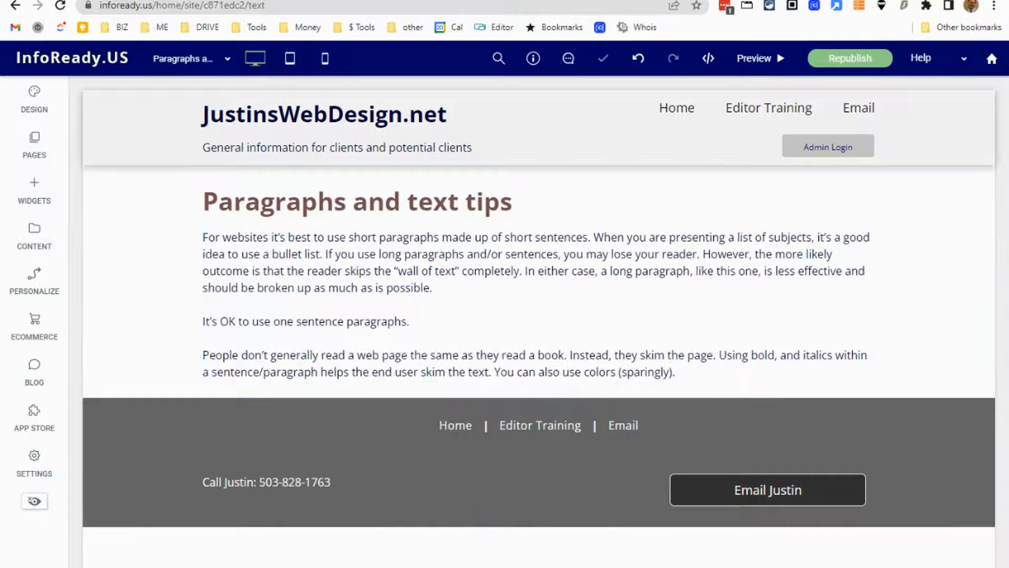
Copy the line "Below are some more tips:" from the Word document and return to the website editor.
left_click(316, 566)
scroll(421, 358, "down", 1)
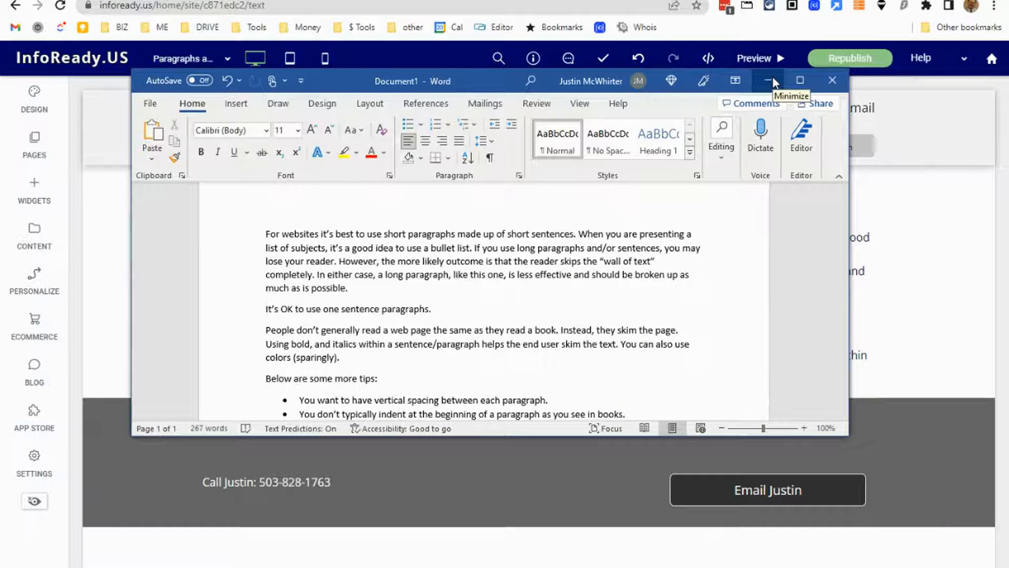
left_click_drag(381, 379, 265, 379)
right_click(288, 382)
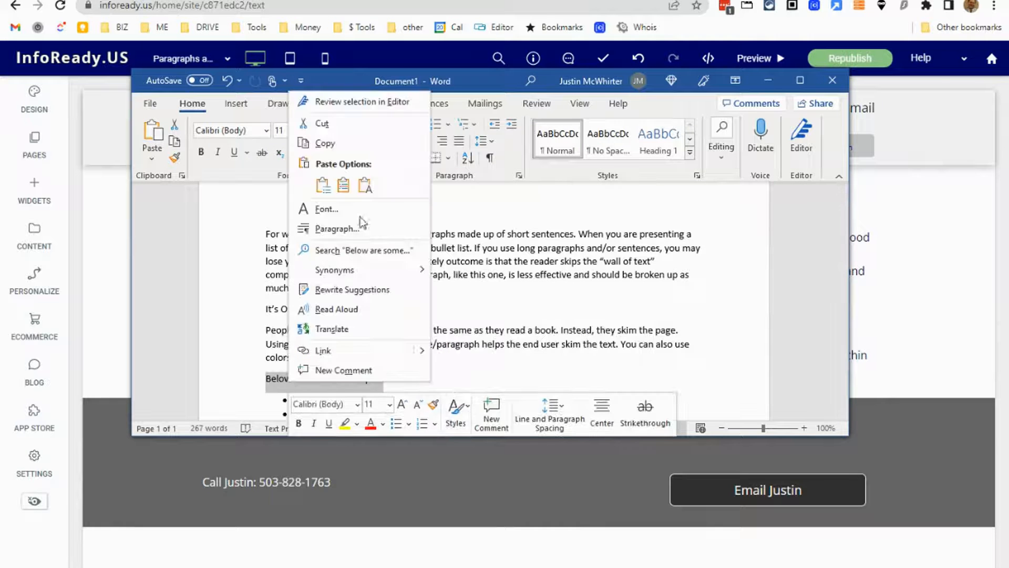
left_click(362, 145)
left_click(768, 80)
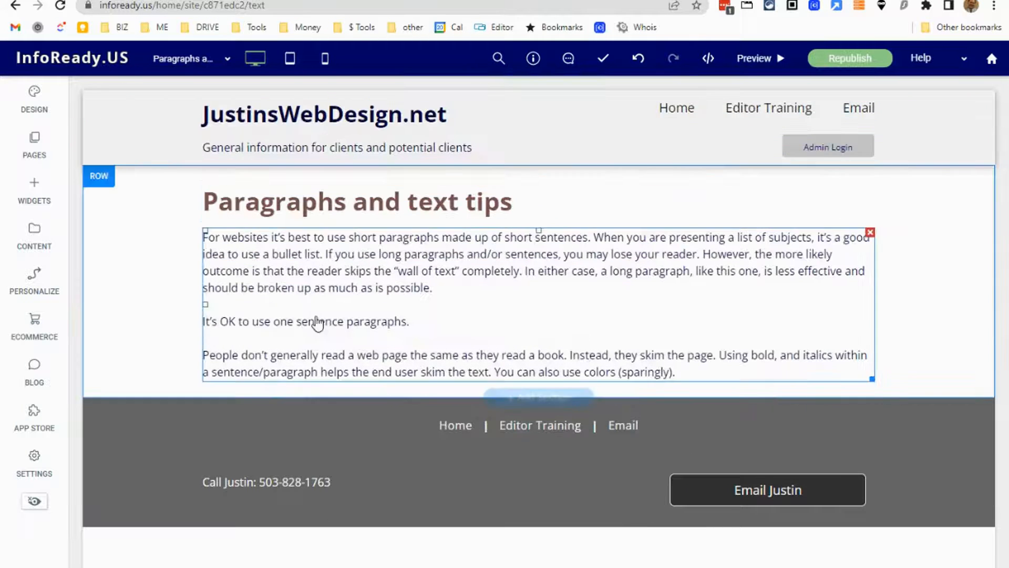
Add a Small Title (H3) widget below the paragraphs and set its style to Heading 2.
left_click(36, 188)
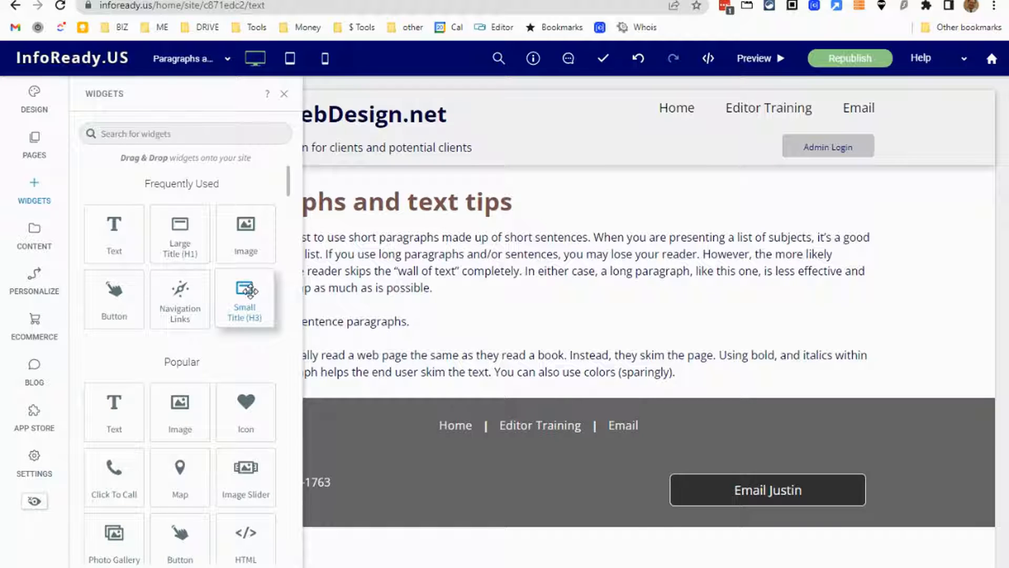
left_click_drag(250, 299, 368, 415)
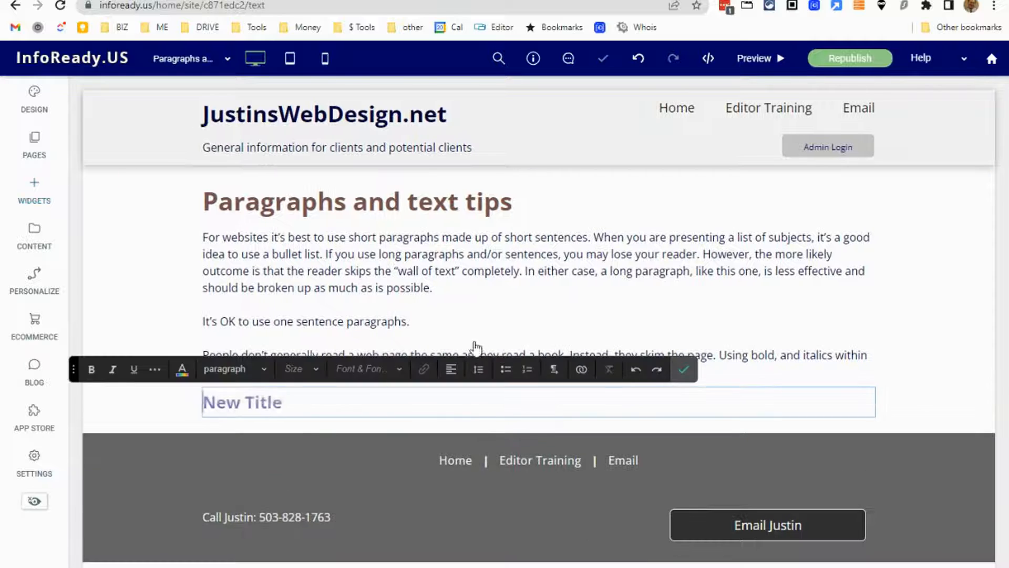
left_click(232, 369)
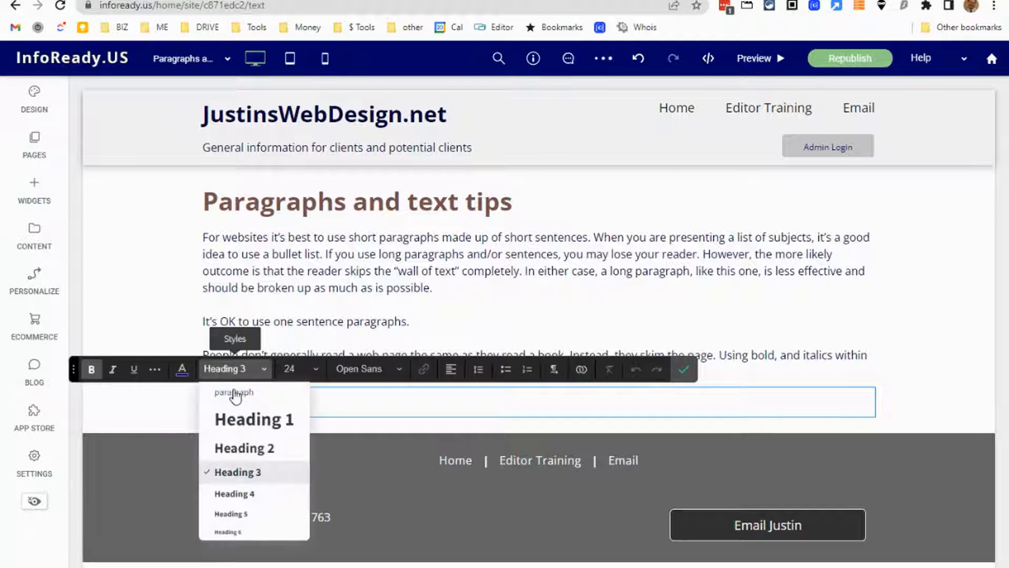
left_click(244, 449)
Replace the "New Title" placeholder with the copied "Below are some more tips:" as plain text and finish editing.
left_click_drag(310, 406, 200, 428)
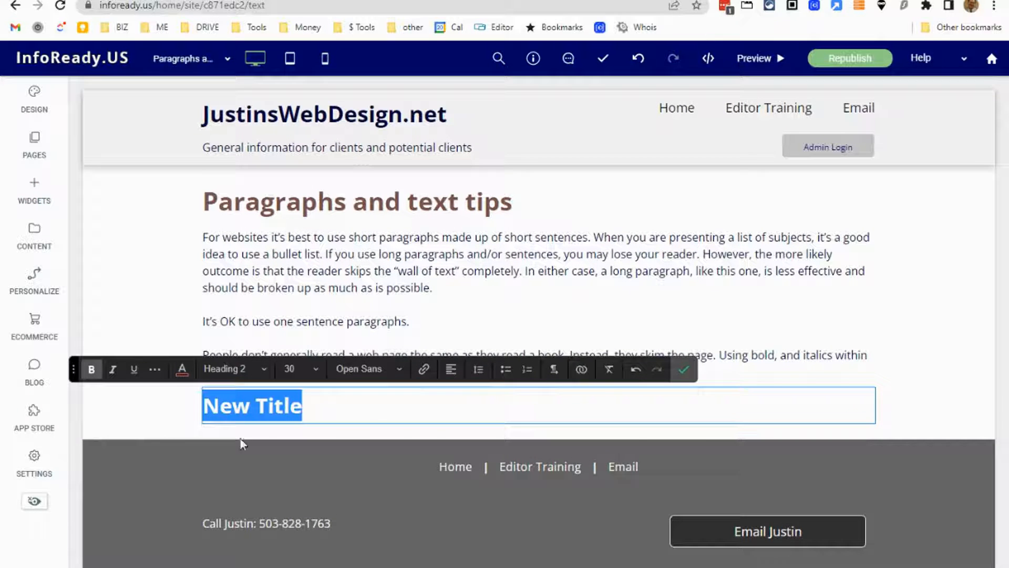
key("BackSpace")
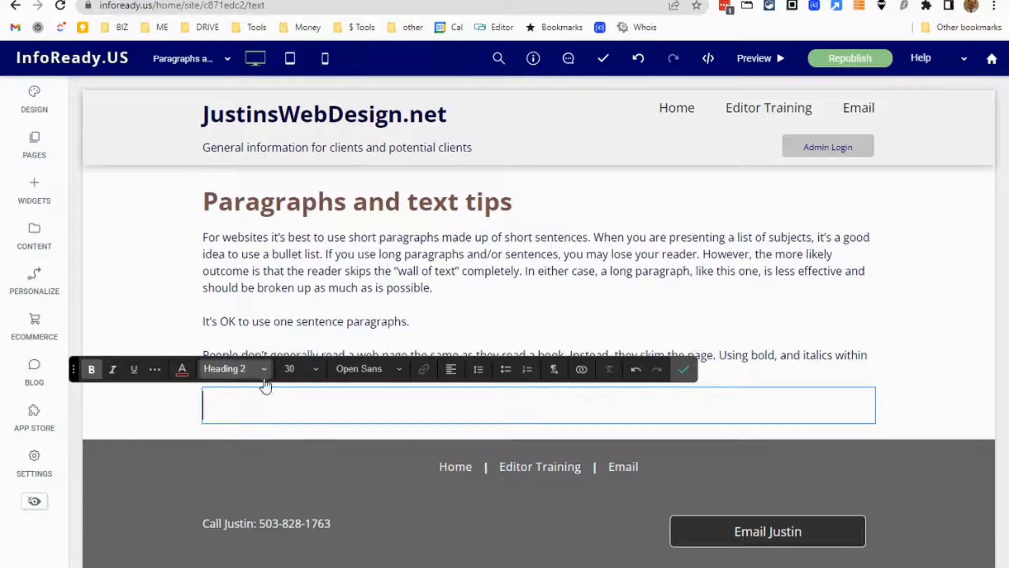
right_click(231, 411)
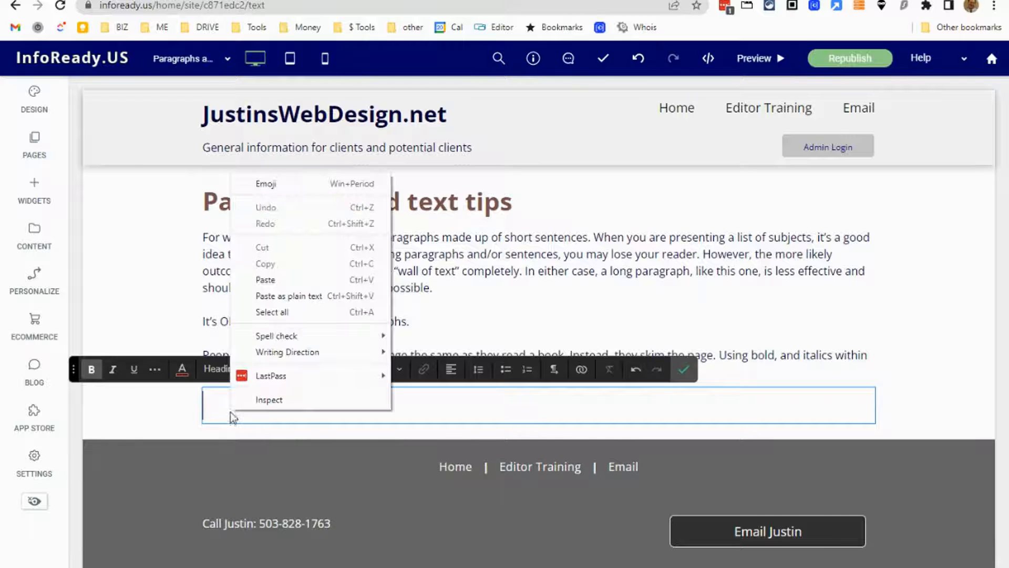
left_click(323, 297)
left_click(683, 370)
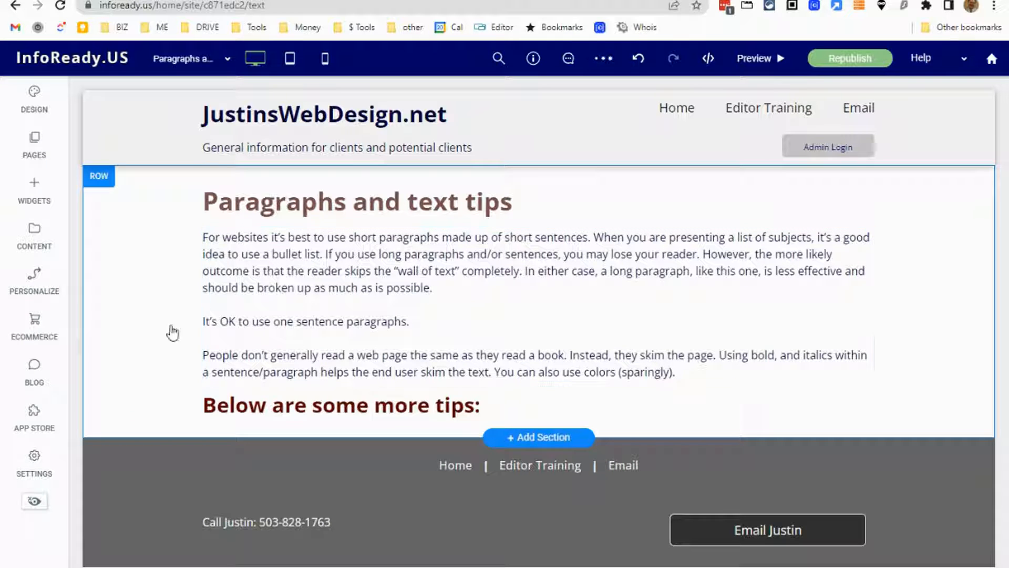
left_click(239, 416)
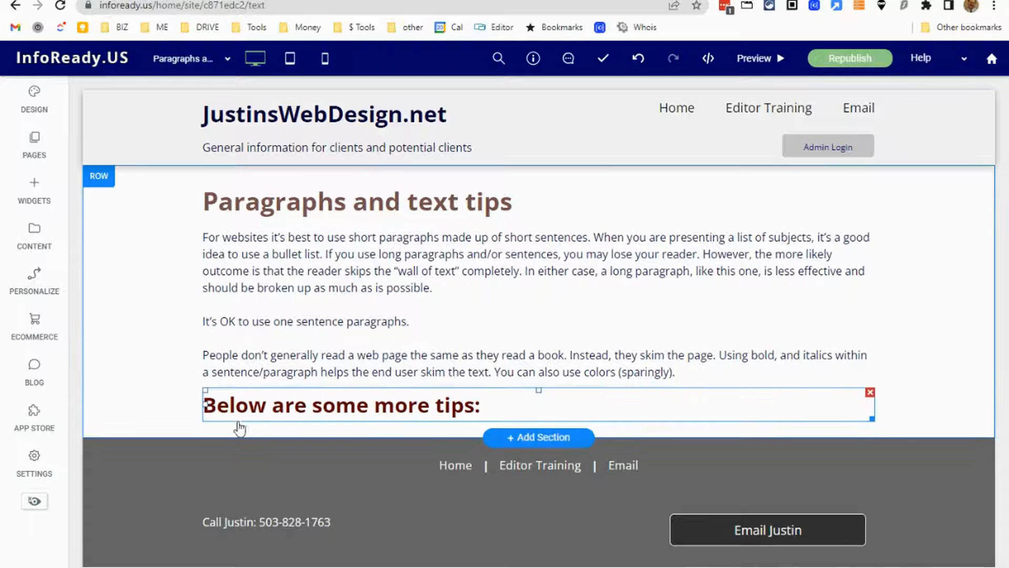
Add a Text widget below the "Below are some more tips:" heading and place the cursor in its placeholder text.
left_click(33, 196)
left_click_drag(238, 240, 298, 253)
left_click_drag(119, 232, 393, 369)
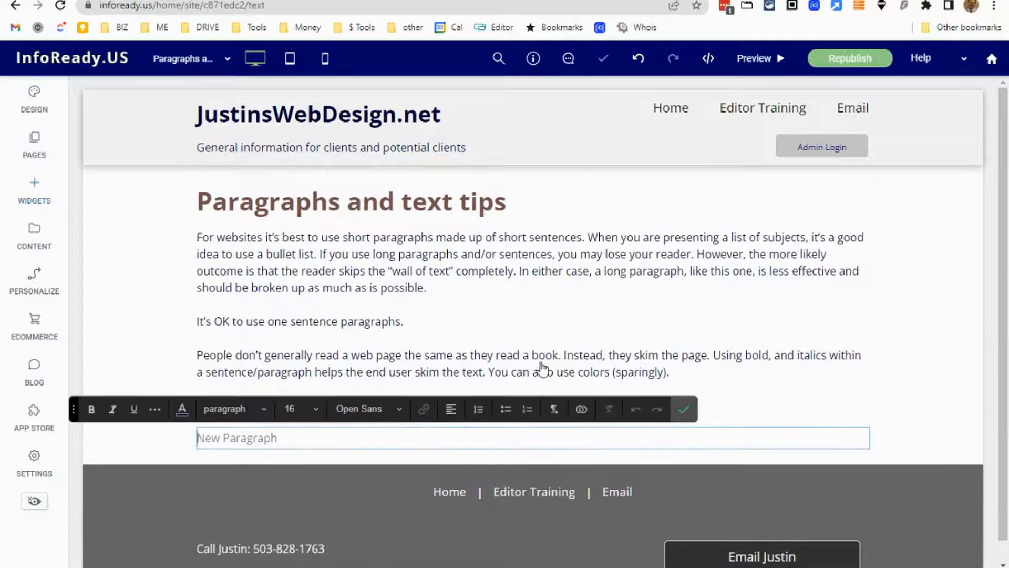
left_click(290, 438)
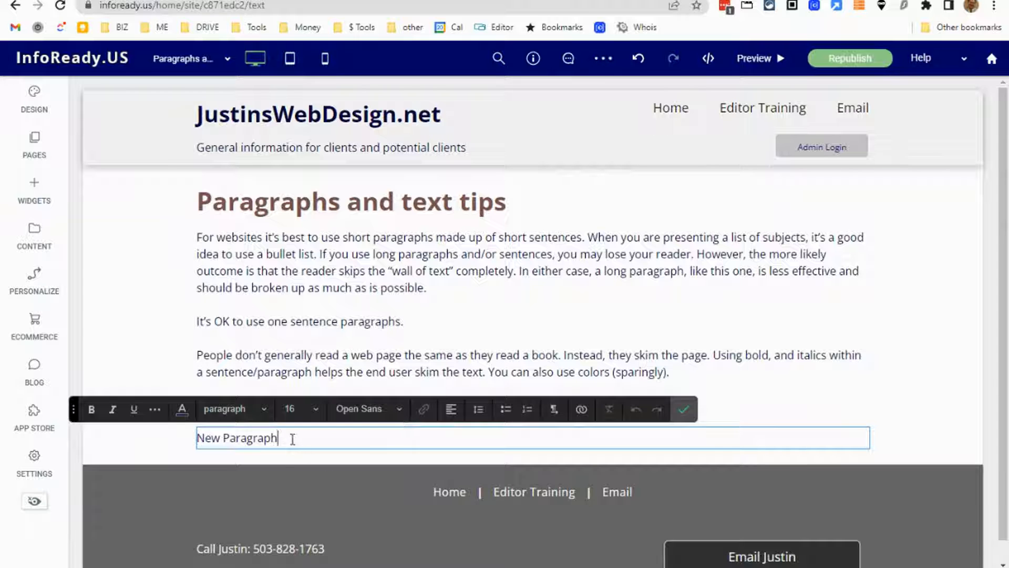
Copy the five bulleted tips below "Below are some more tips:" from the Word document and return to the website editor.
key("alt+Tab")
scroll(400, 389, "down", 4)
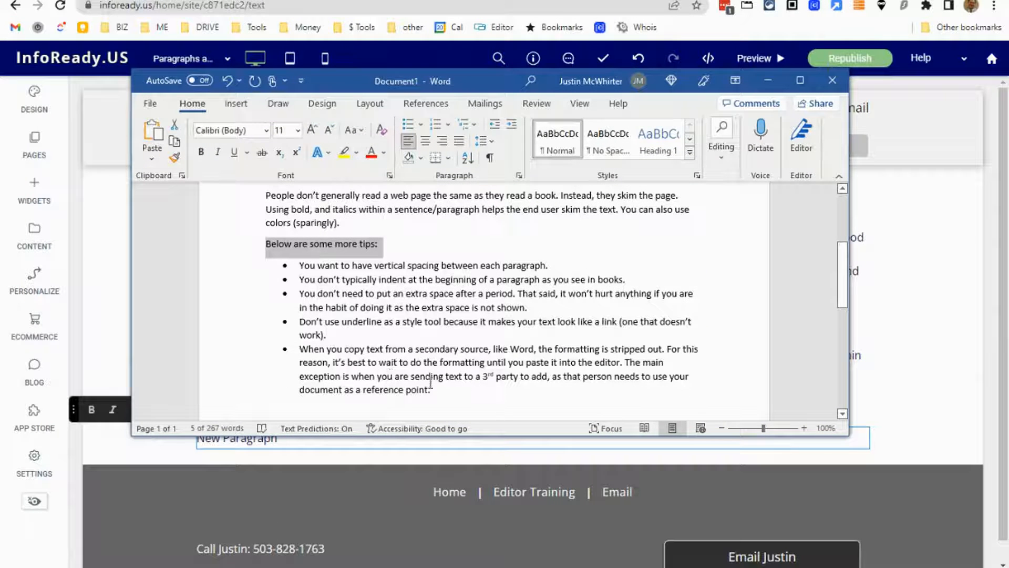
left_click_drag(436, 389, 299, 264)
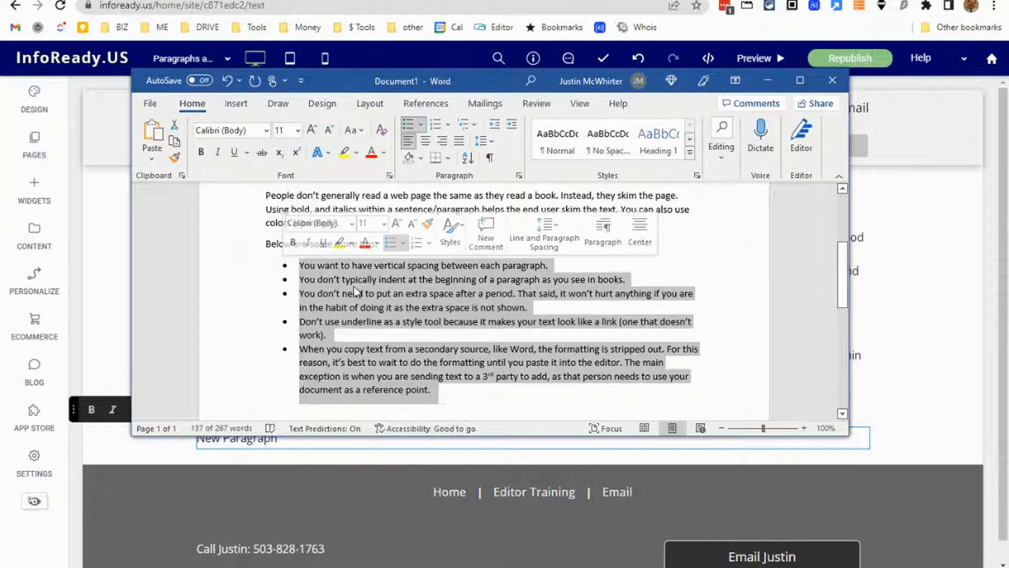
right_click(360, 290)
left_click(395, 290)
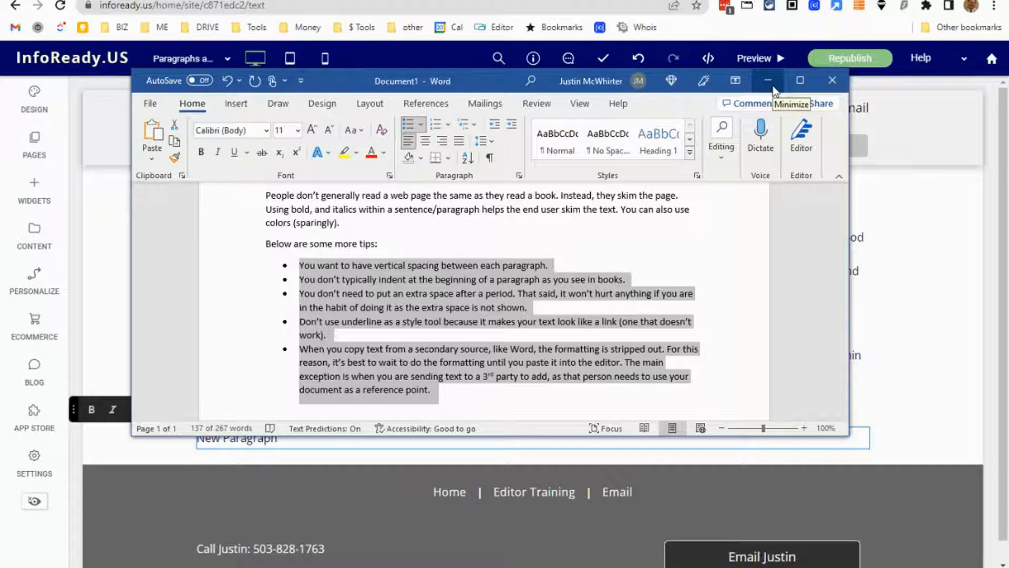
right_click(441, 295)
left_click(450, 290)
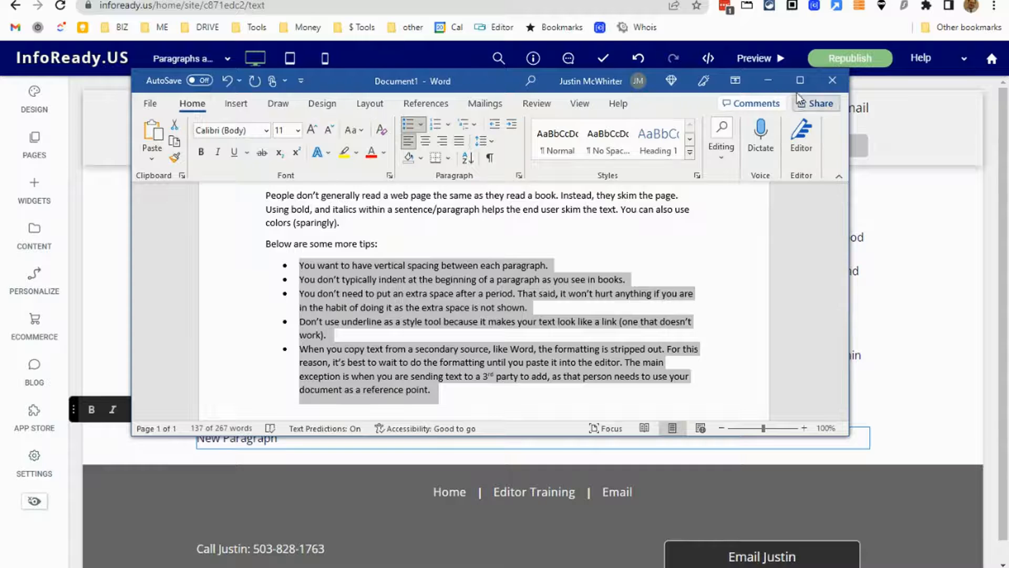
left_click(771, 79)
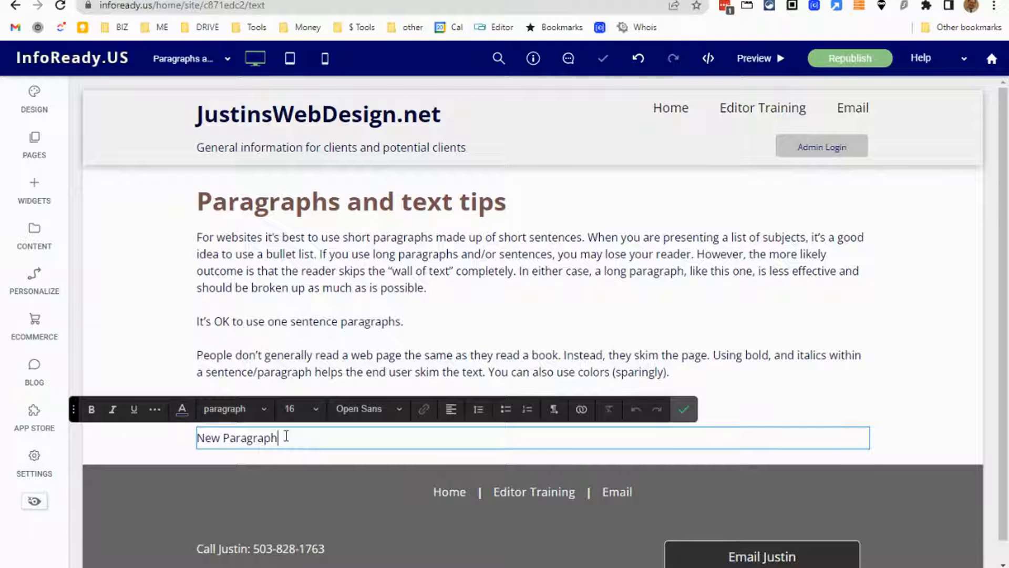
Replace the "New Paragraph" placeholder with the copied tips as plain text.
left_click_drag(285, 436, 197, 457)
key("BackSpace")
right_click(224, 436)
left_click(310, 323)
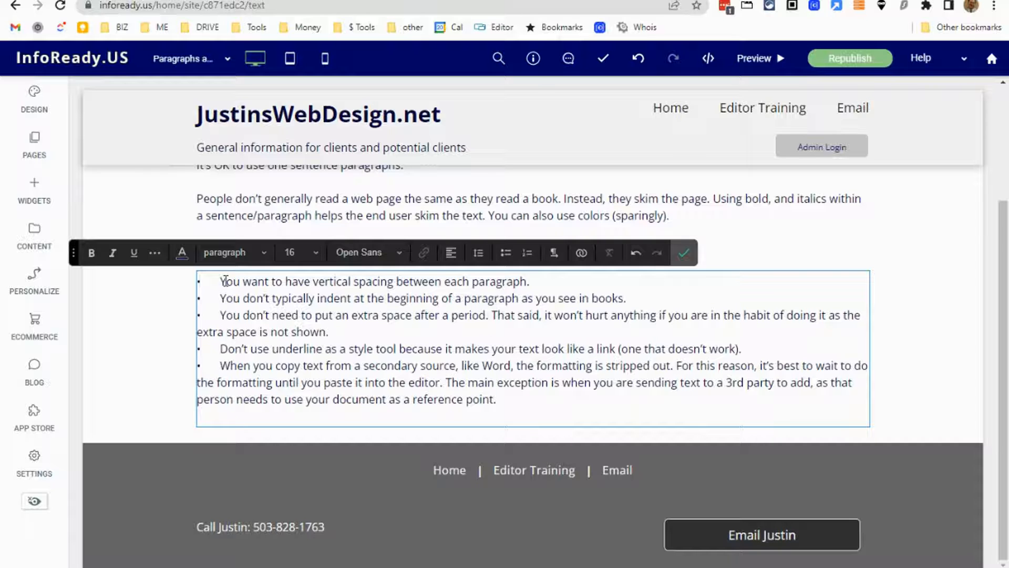
Delete the pasted bullet characters and their gaps from the start of all five tips.
left_click_drag(221, 281, 188, 285)
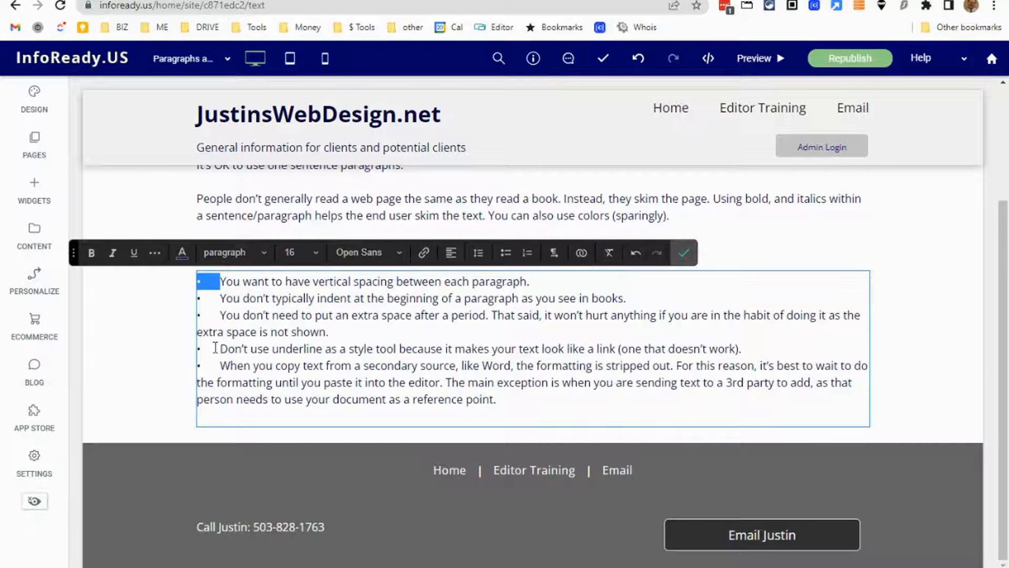
key("Delete")
left_click_drag(220, 297, 181, 316)
key("Delete")
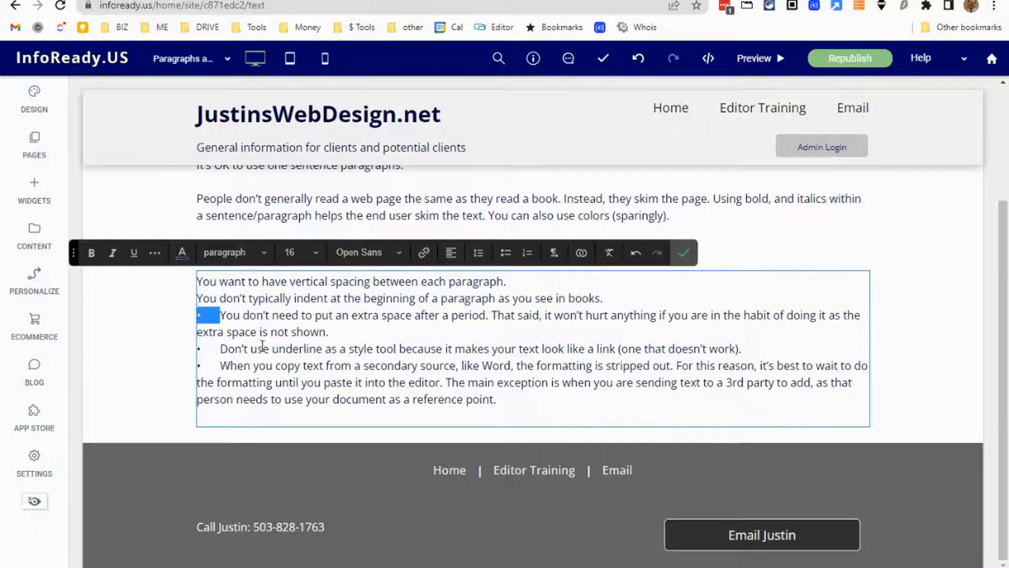
key("Delete")
left_click_drag(220, 348, 188, 369)
key("Delete")
Remove the blank line after the last tip and format all five tips as a bulleted list.
key("Delete")
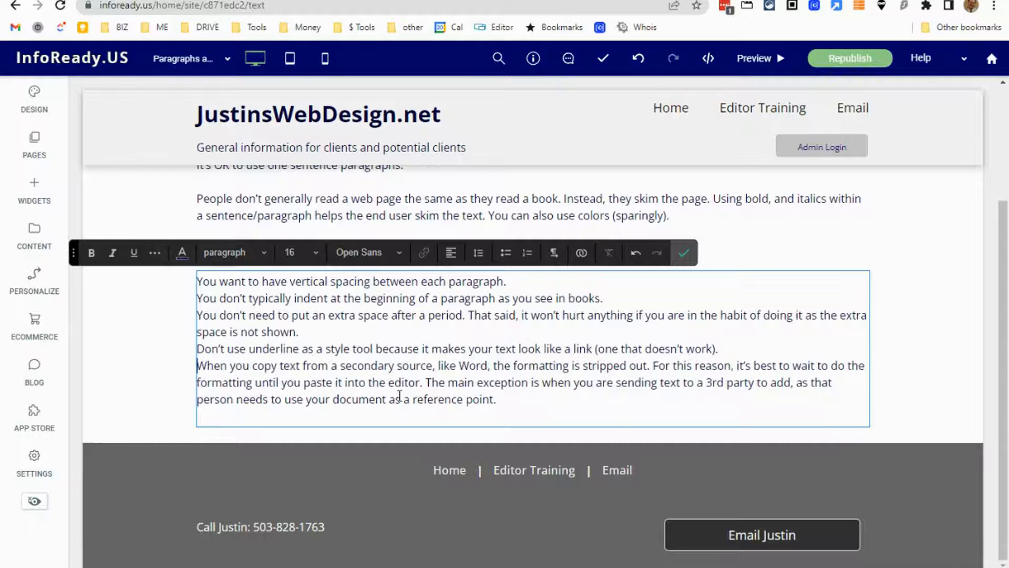
left_click(504, 397)
key("Delete")
left_click_drag(517, 418, 178, 298)
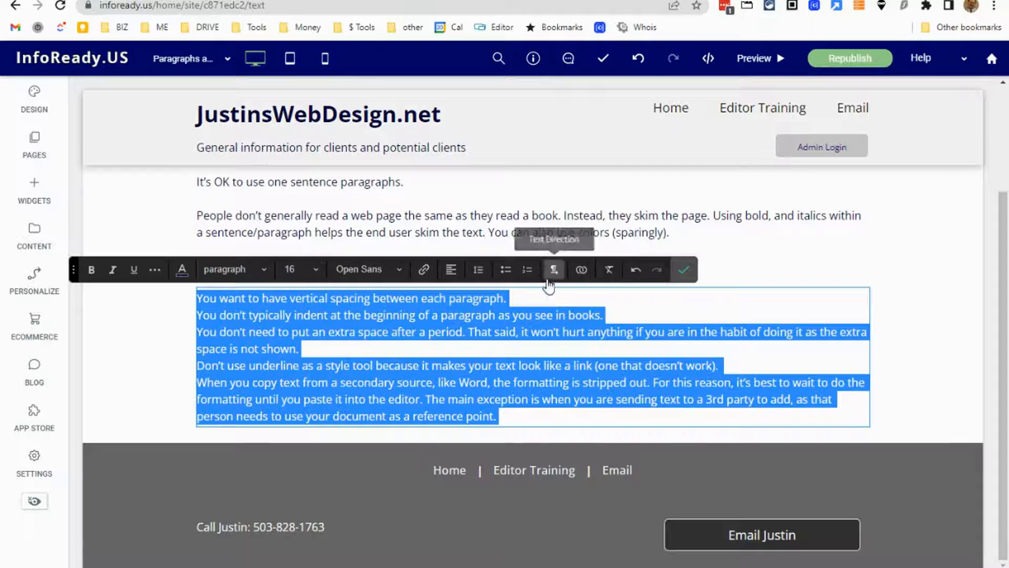
left_click(505, 272)
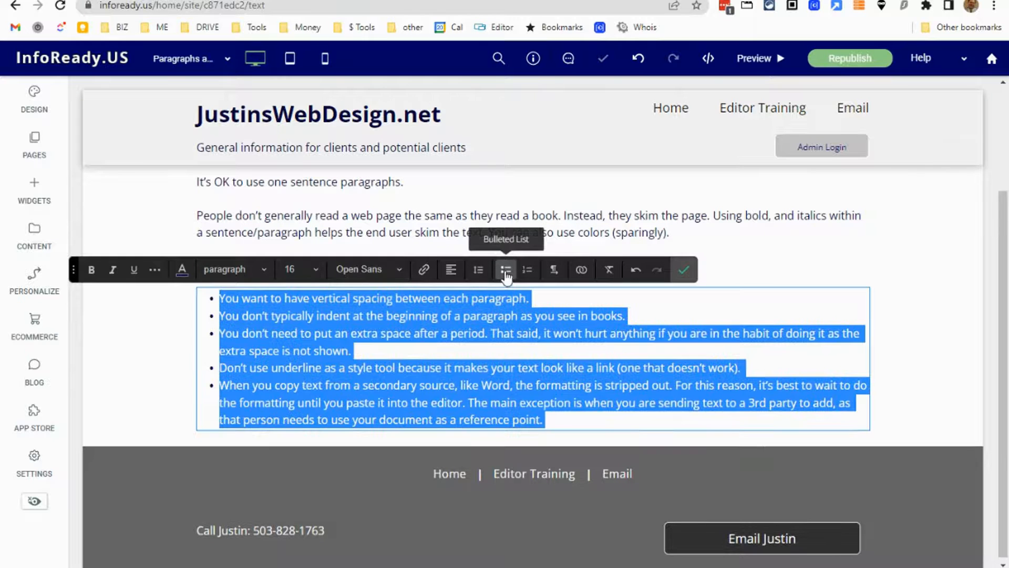
left_click(750, 366)
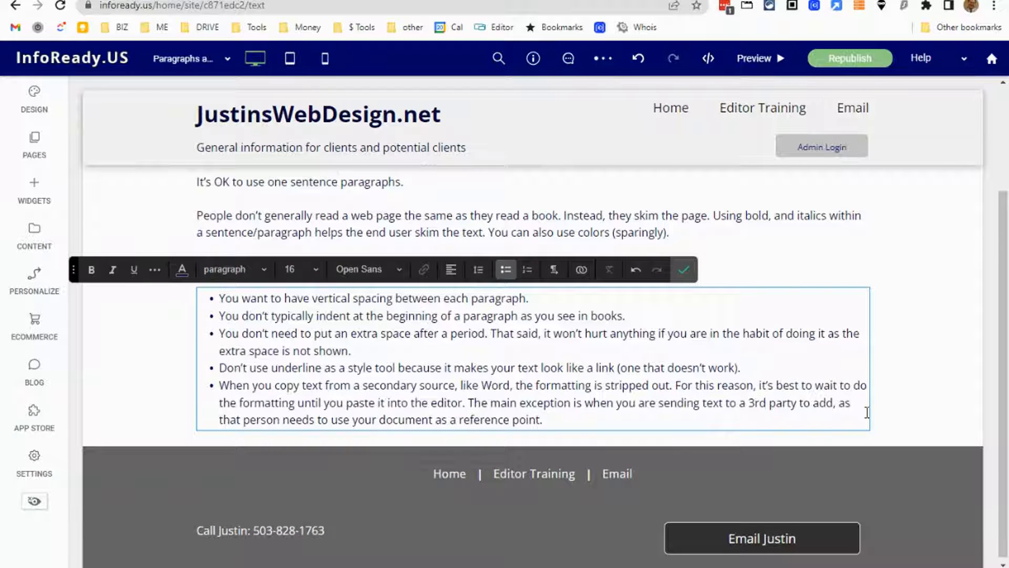
Delete all the tips from the text widget and turn off its bulleted list formatting.
left_click_drag(549, 420, 146, 303)
key("BackSpace")
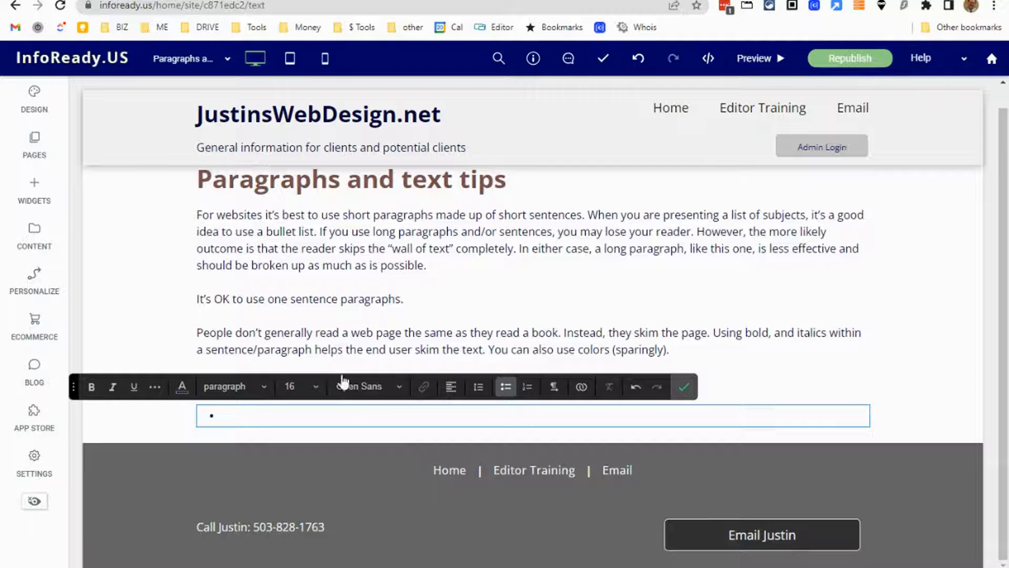
left_click(507, 395)
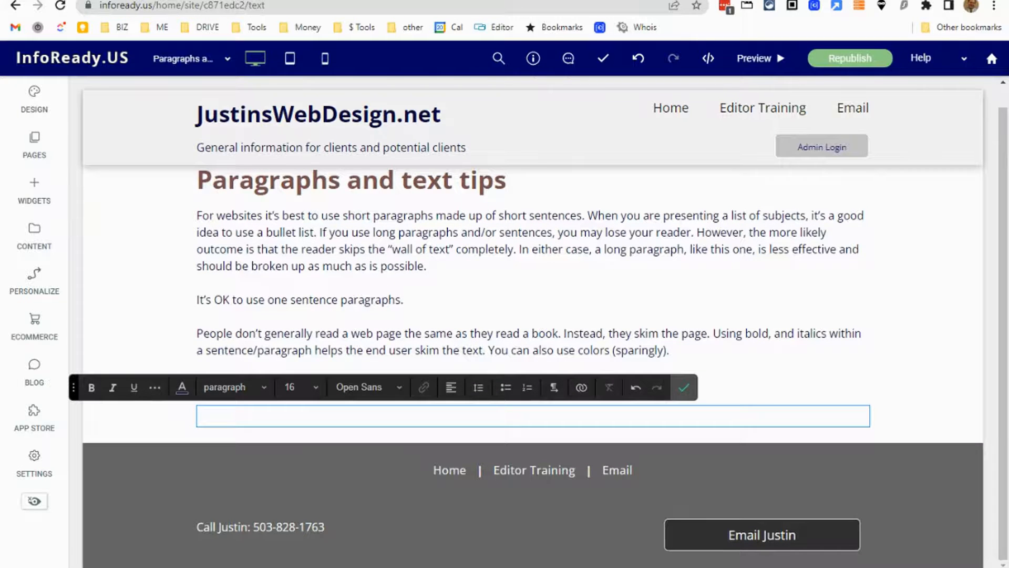
Switch to the Word document and remove the bullet formatting from the five tips.
left_click(355, 566)
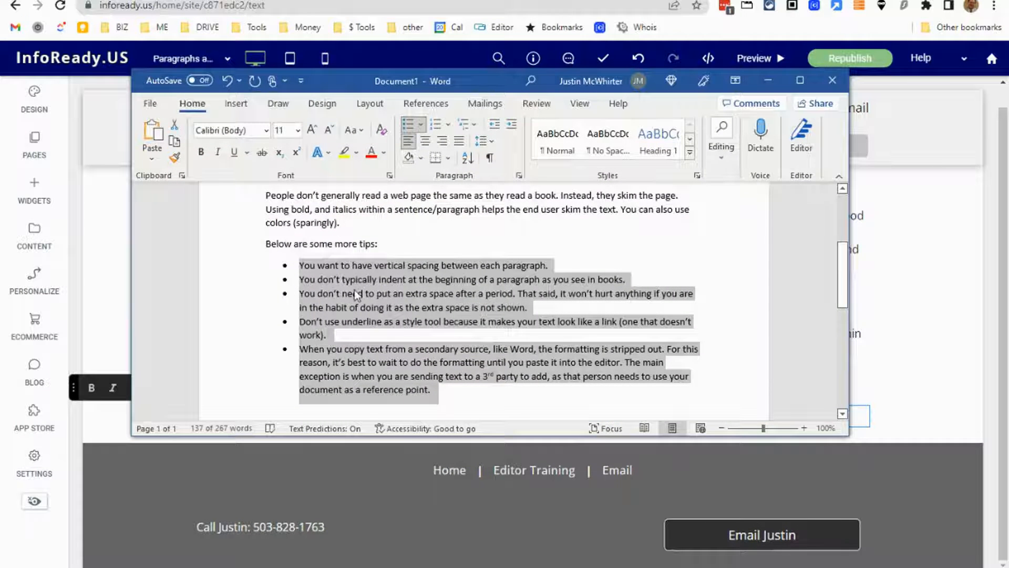
left_click(446, 376)
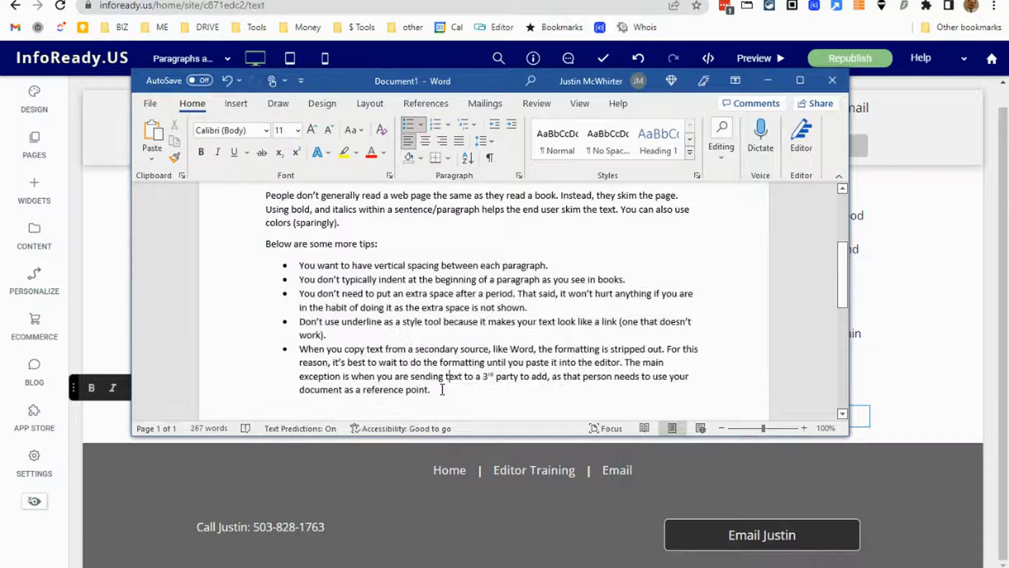
left_click_drag(434, 390, 299, 265)
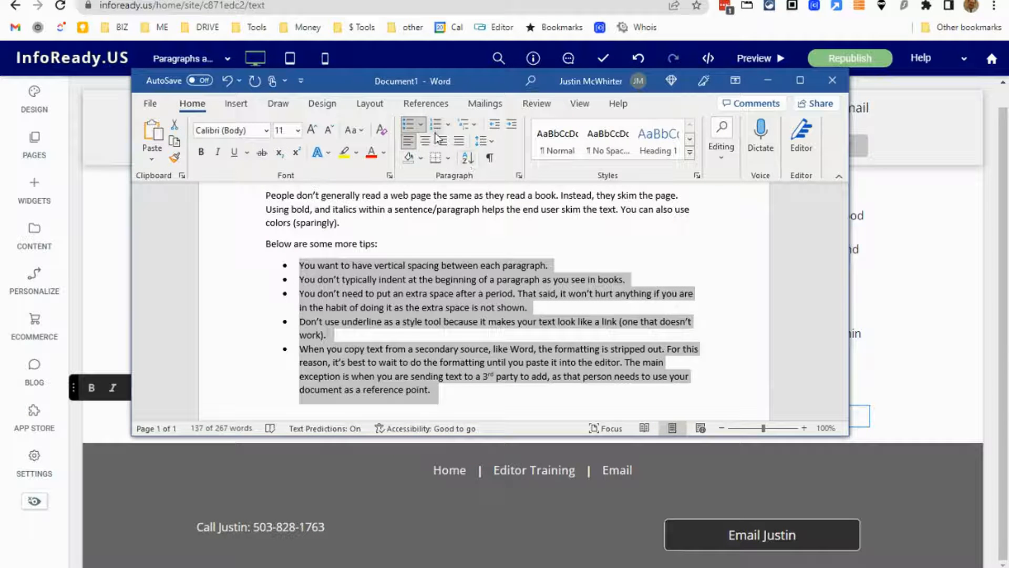
left_click(408, 129)
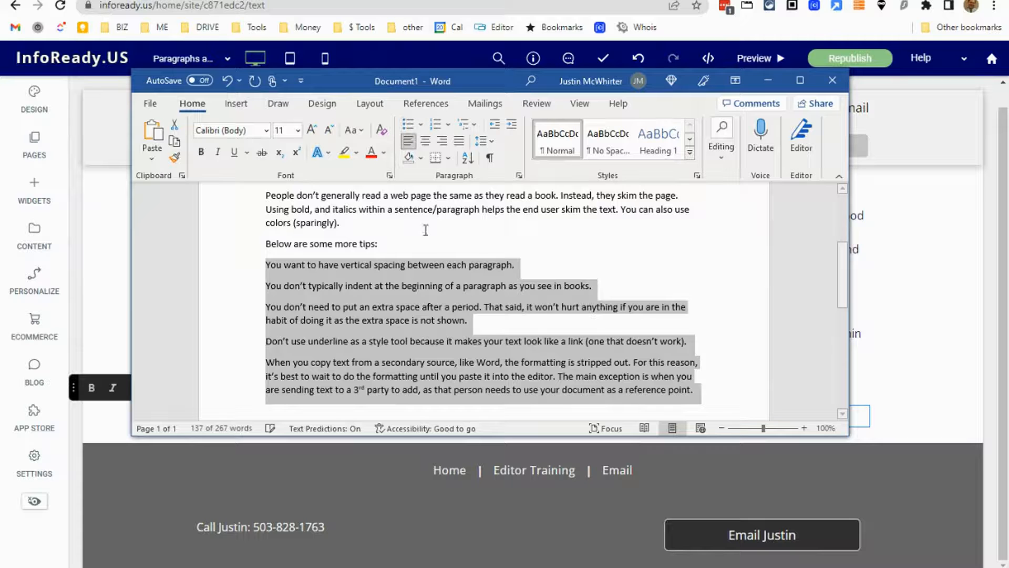
left_click(598, 277)
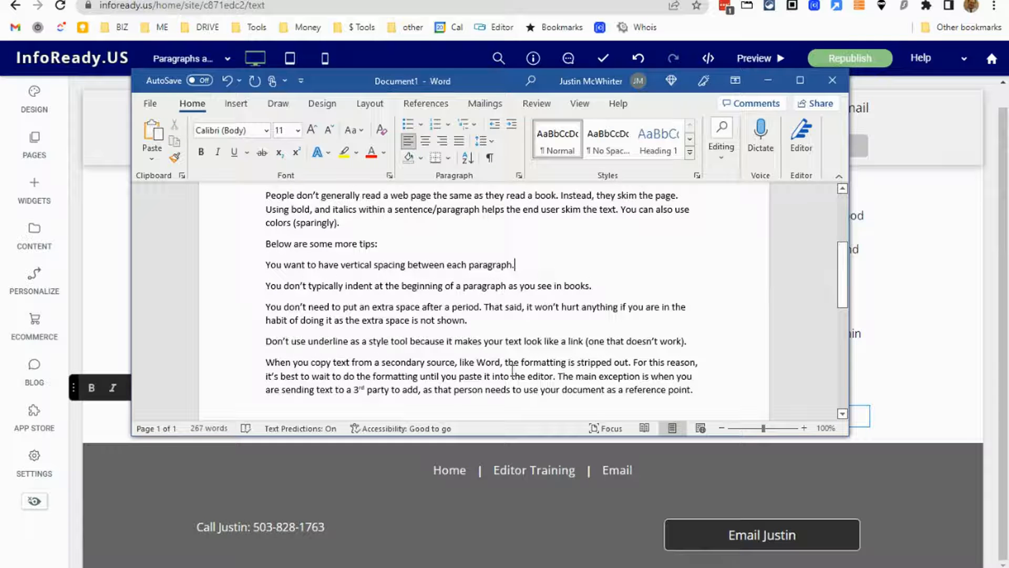
Copy the five unbulleted tips from the Word document and return to the website editor.
left_click_drag(699, 397, 252, 266)
right_click(382, 302)
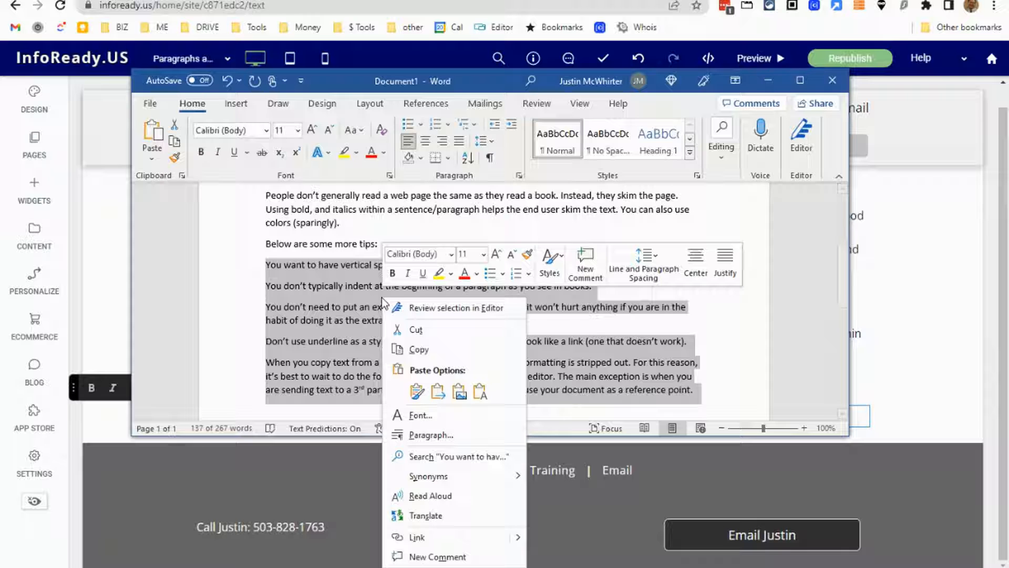
left_click(423, 351)
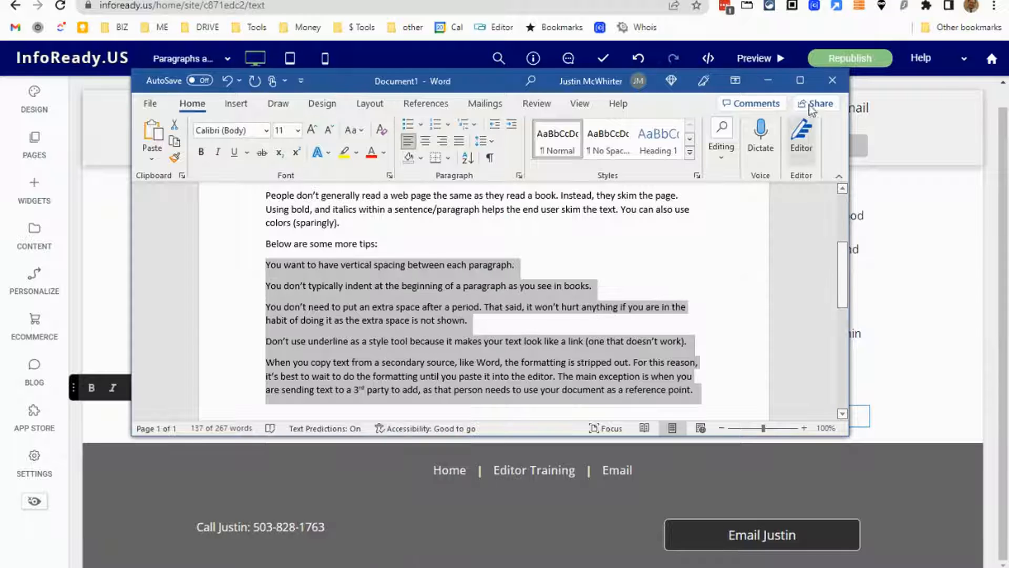
left_click(768, 80)
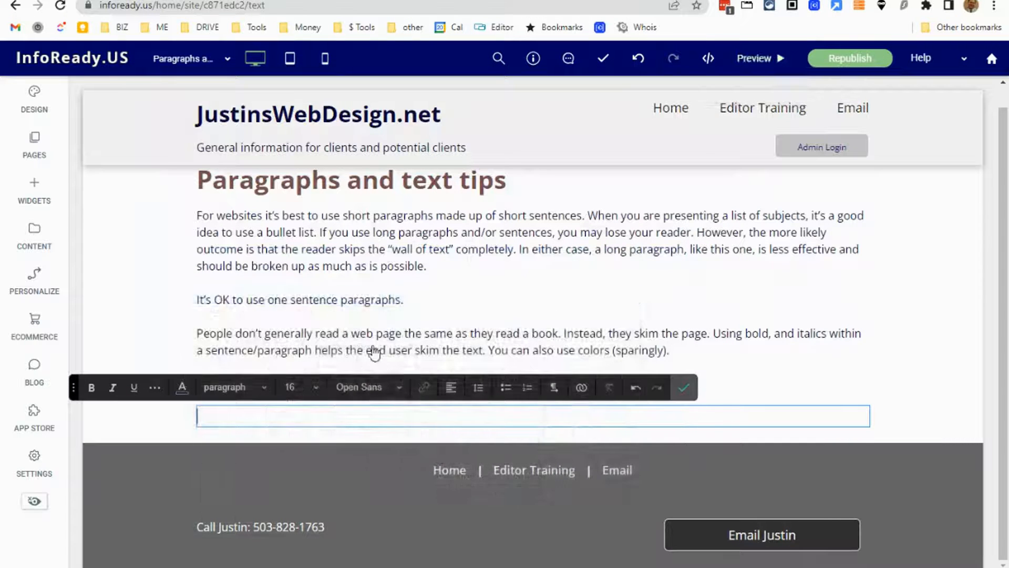
Paste the tips as plain text into the empty text widget and remove the blank lines after the last tip.
right_click(257, 417)
left_click(337, 304)
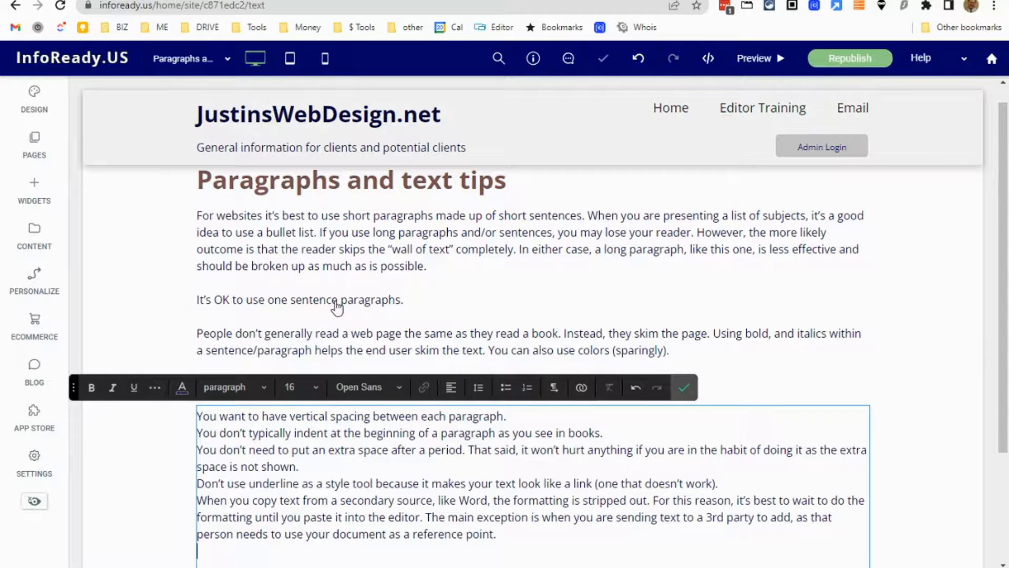
scroll(569, 412, "down", 3)
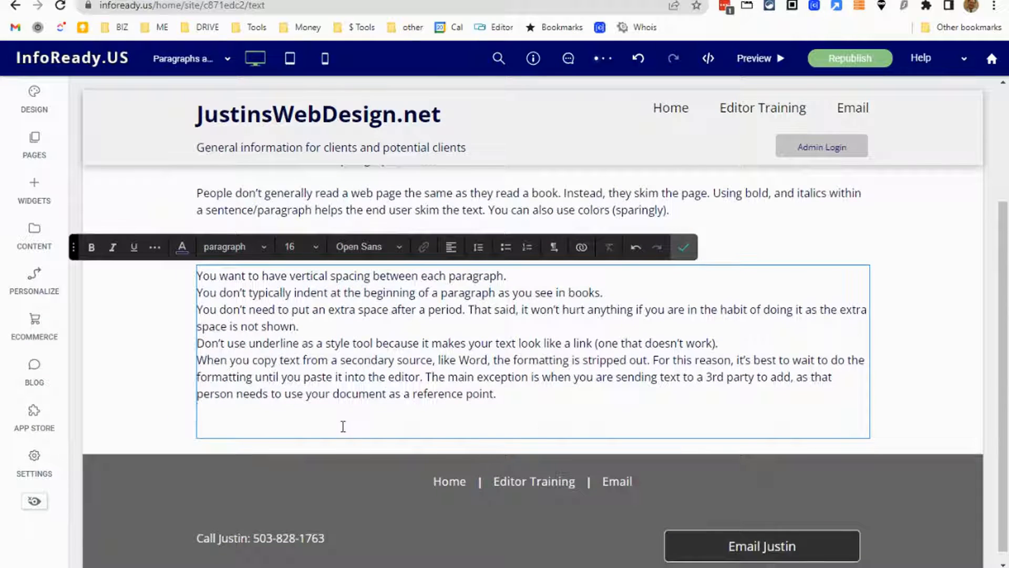
key("BackSpace")
key("BackSpace")
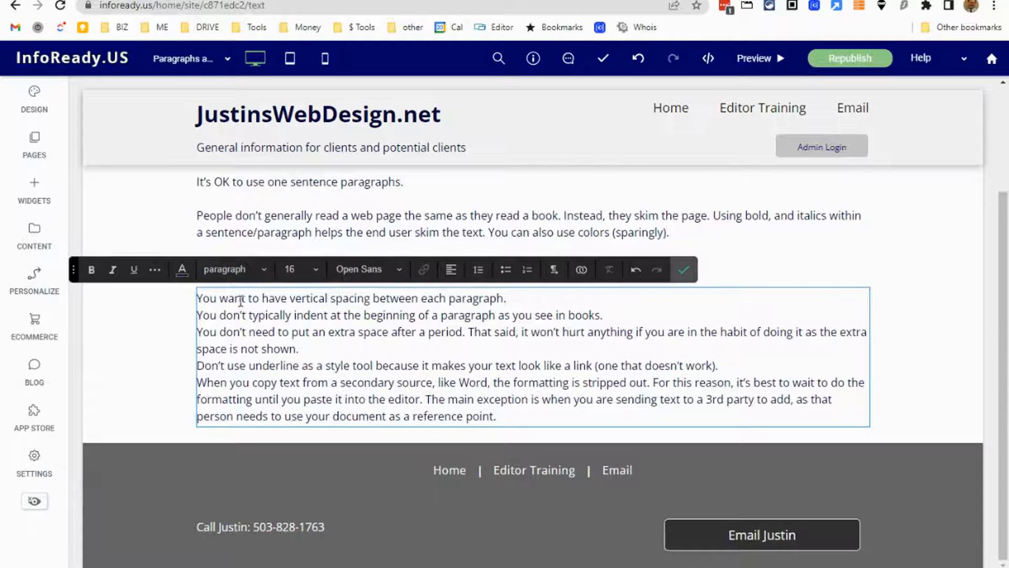
Format all five tips as a bulleted list and finish editing the text widget.
left_click_drag(516, 419, 185, 300)
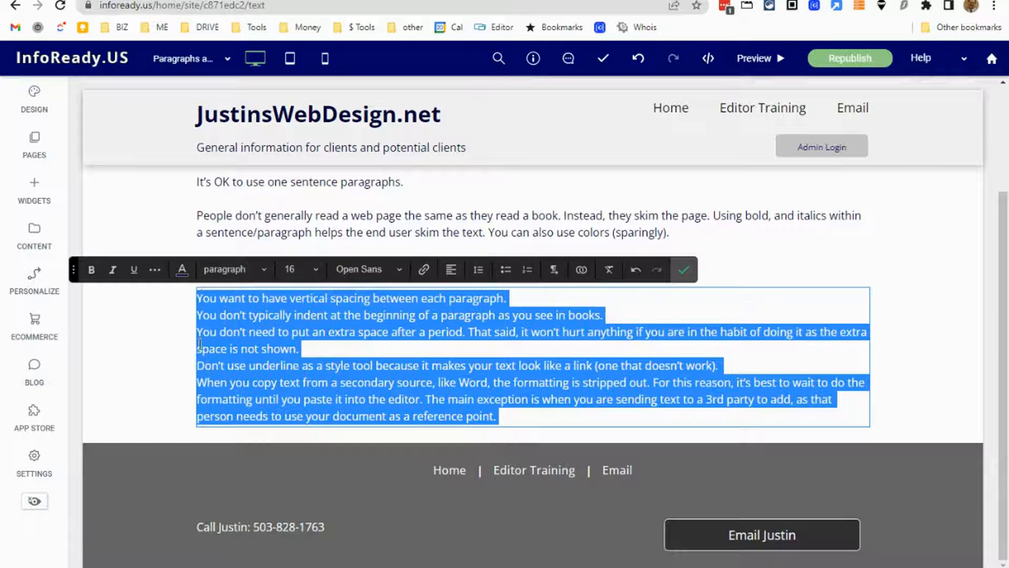
left_click(511, 275)
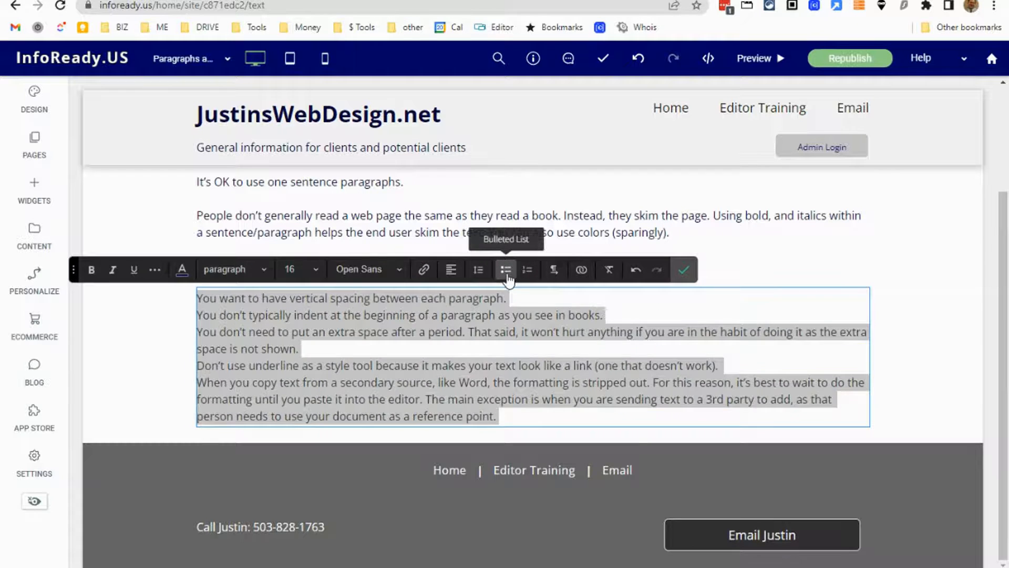
left_click(506, 269)
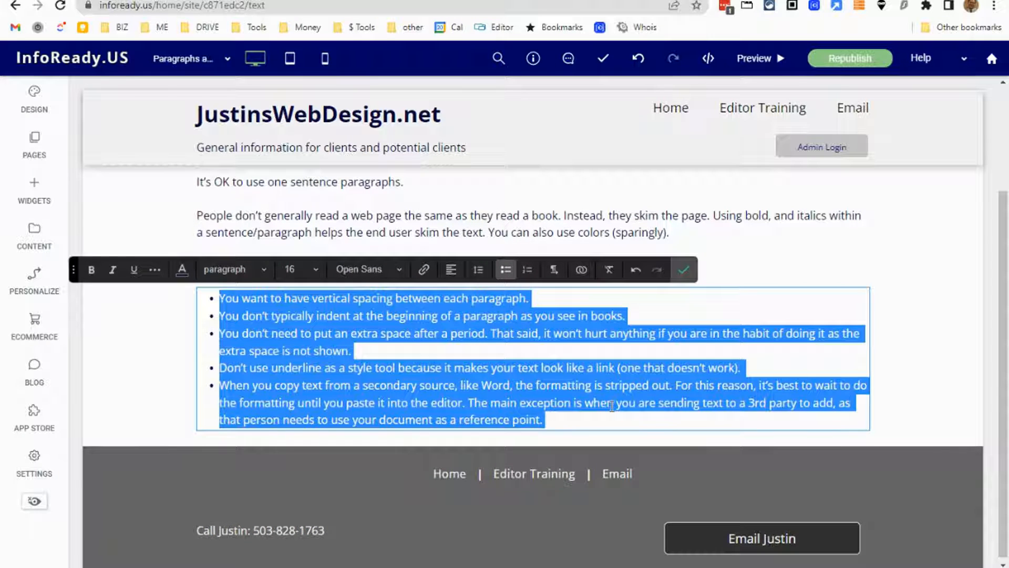
left_click(746, 314)
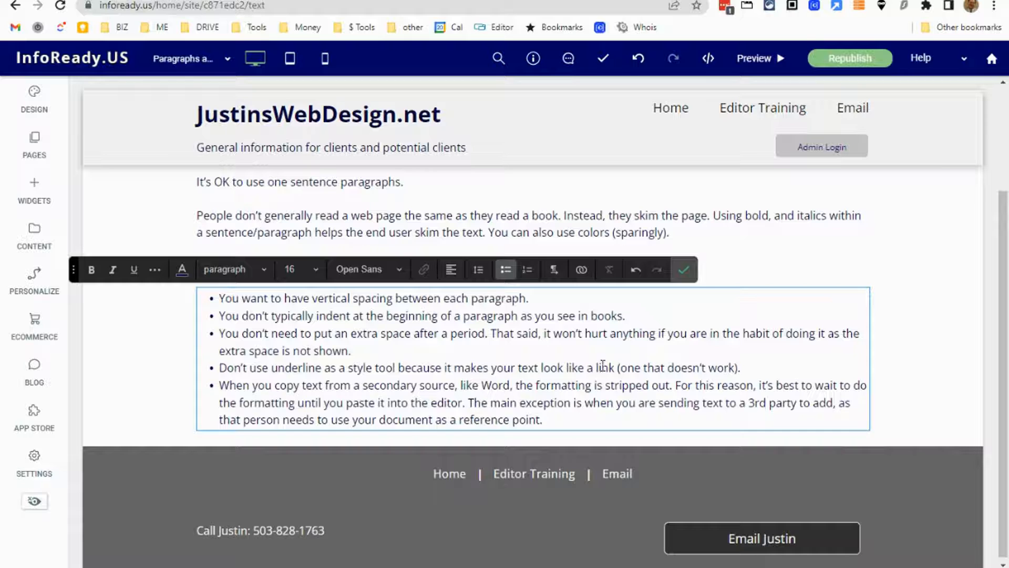
left_click(684, 271)
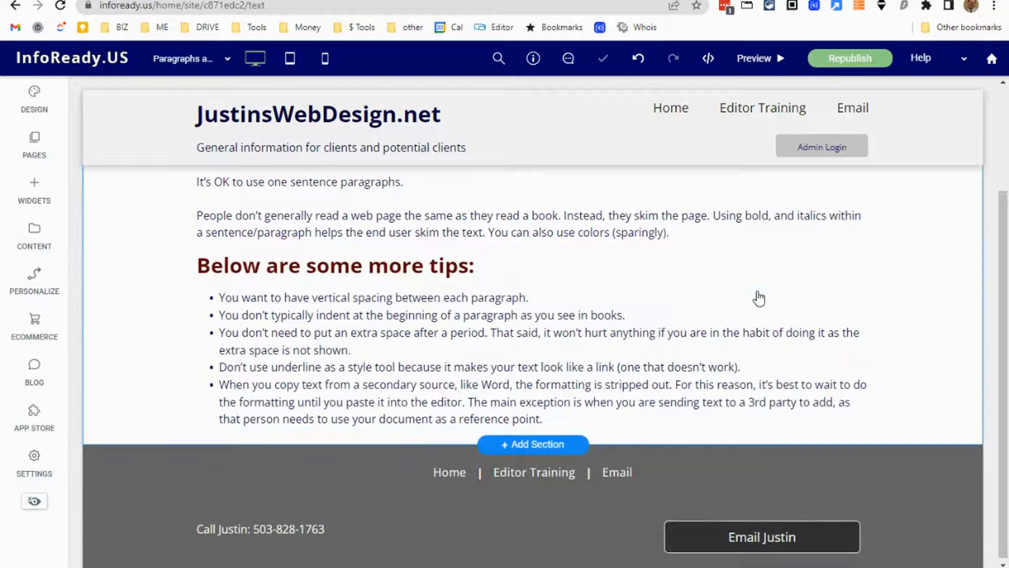
Compare the web page's paragraphs, heading and bulleted tips with the text in the Word document.
scroll(917, 316, "up", 3)
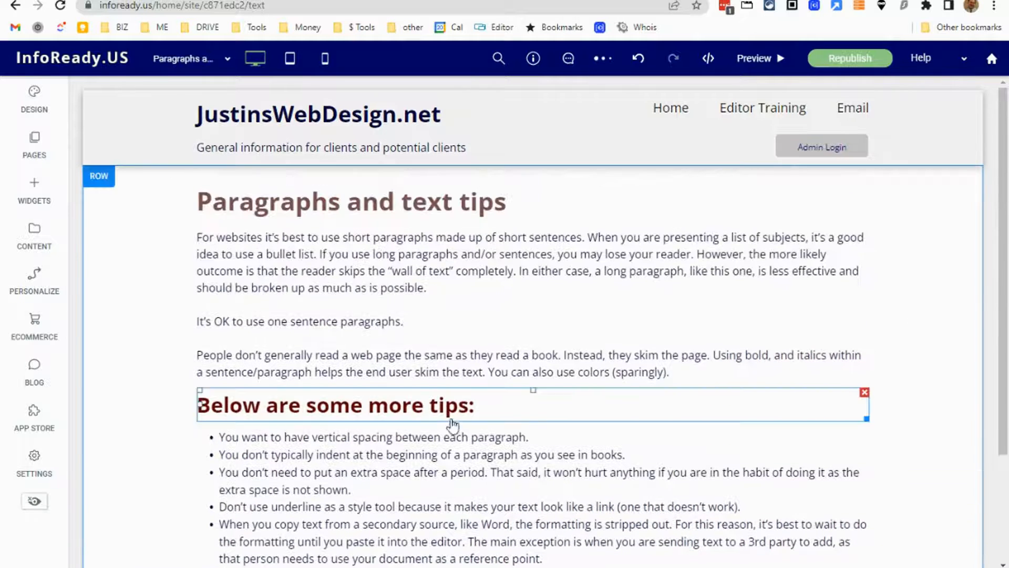
key("alt+Tab")
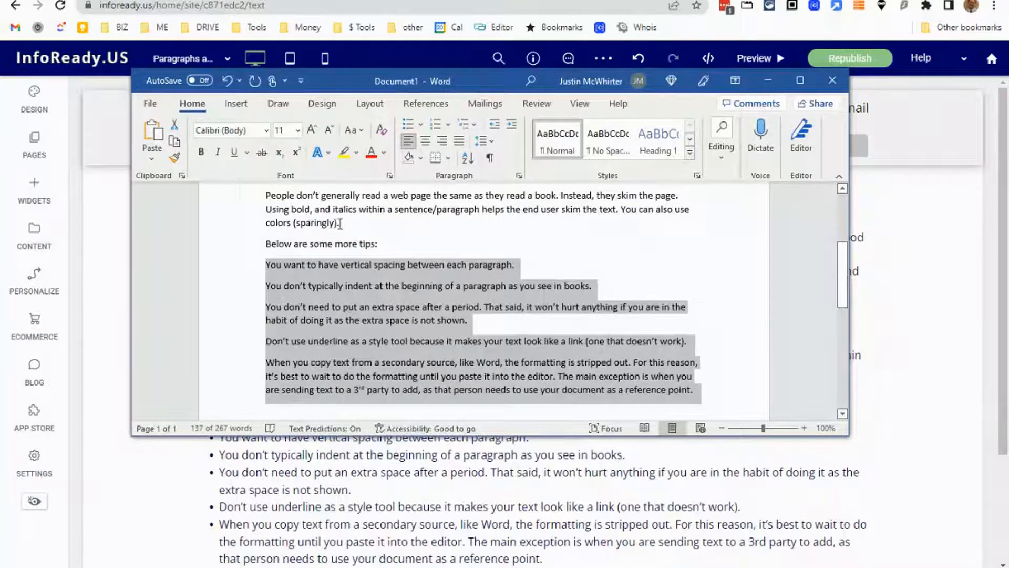
scroll(429, 300, "up", 4)
scroll(429, 301, "down", 3)
left_click(935, 286)
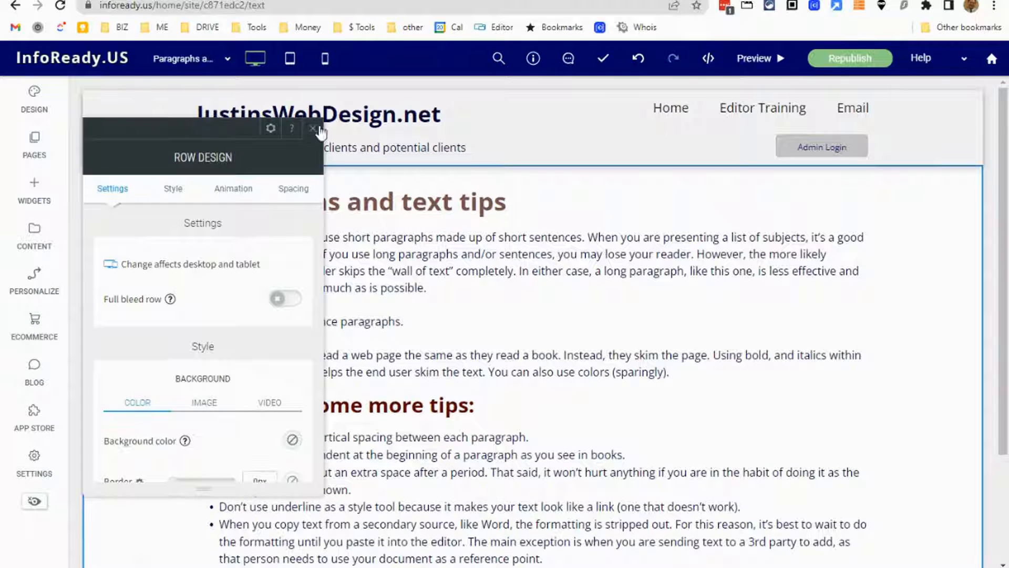
left_click(312, 128)
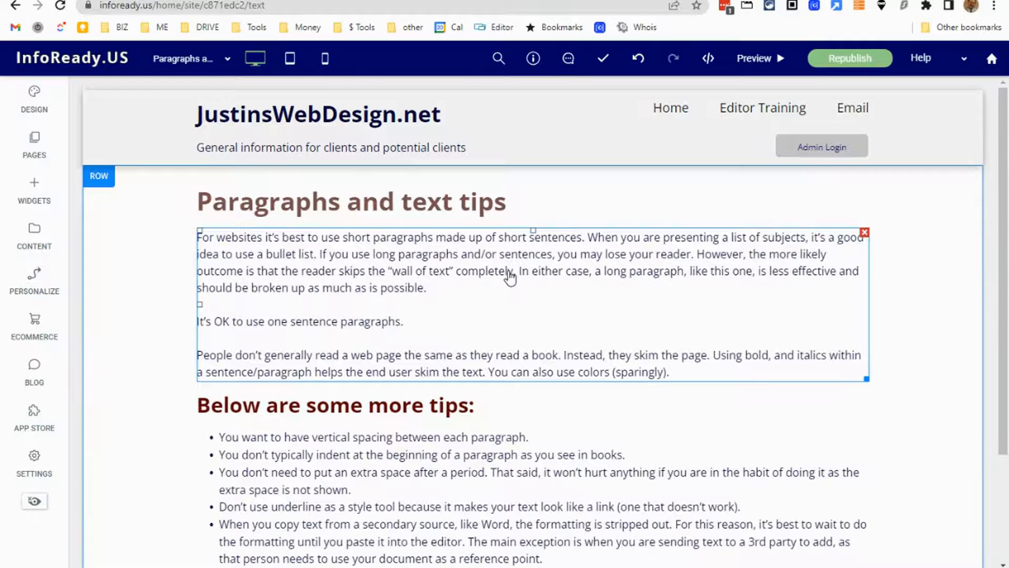
scroll(510, 274, "down", 3)
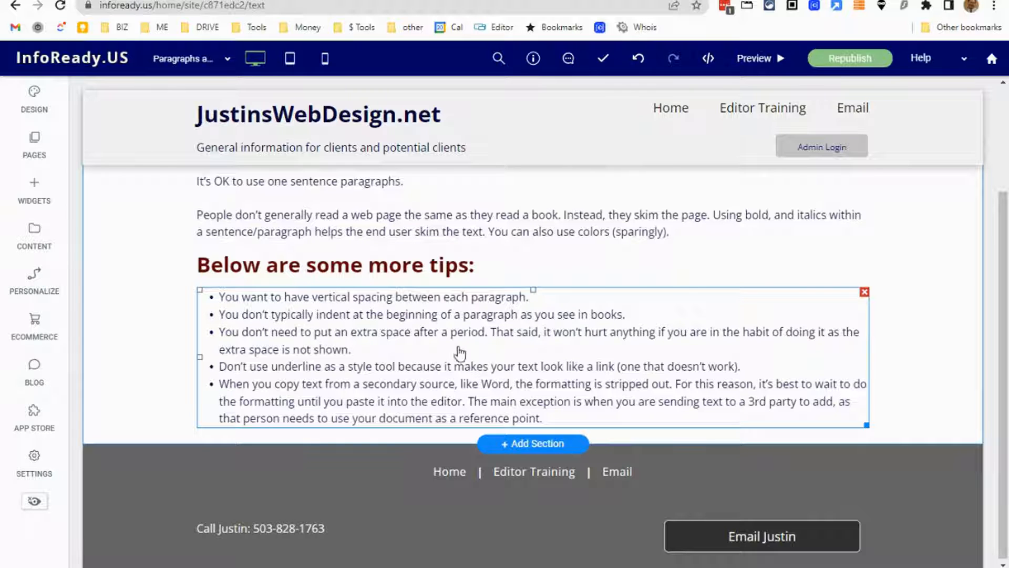
scroll(467, 341, "up", 3)
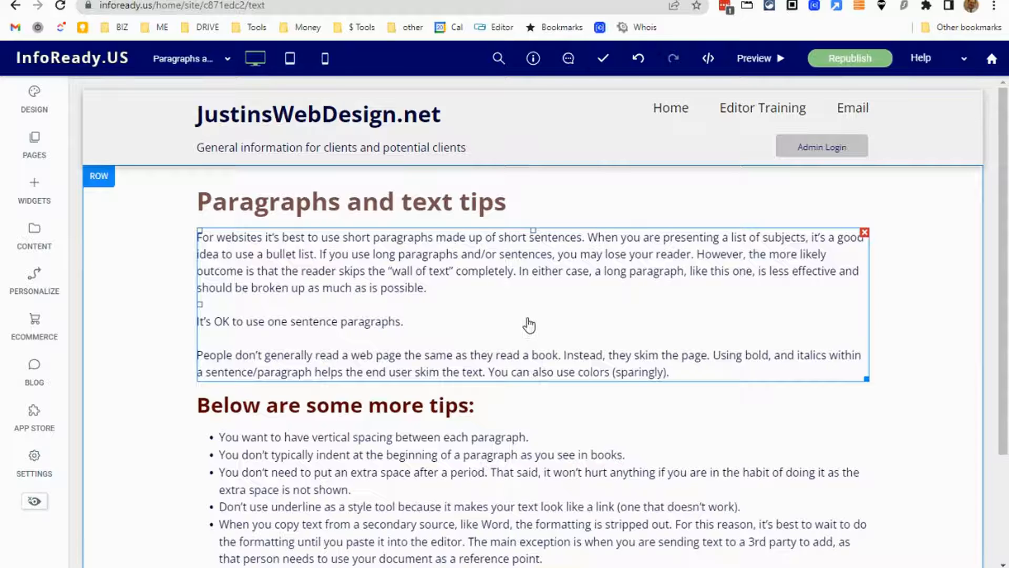
scroll(534, 320, "down", 3)
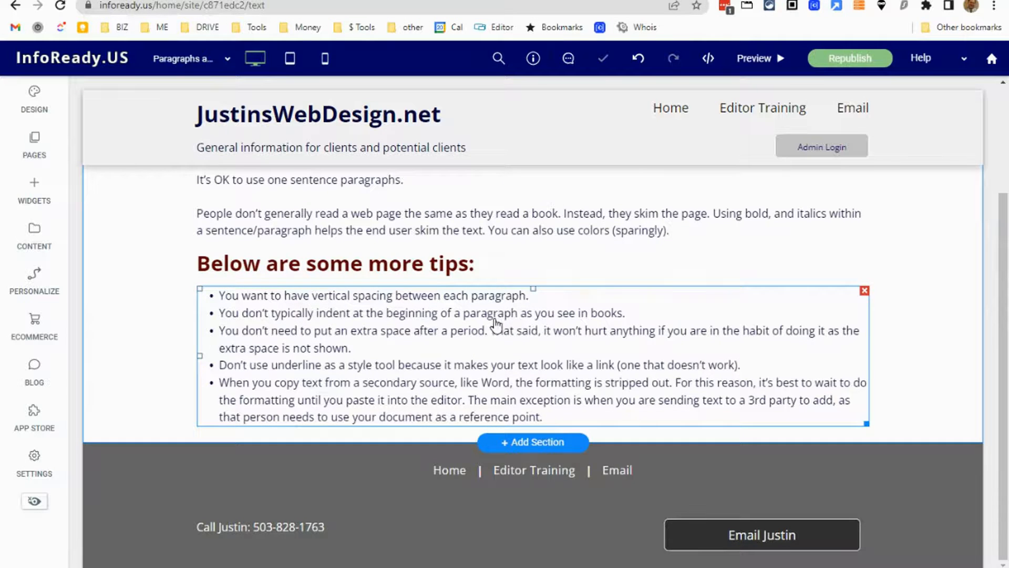
scroll(503, 317, "up", 3)
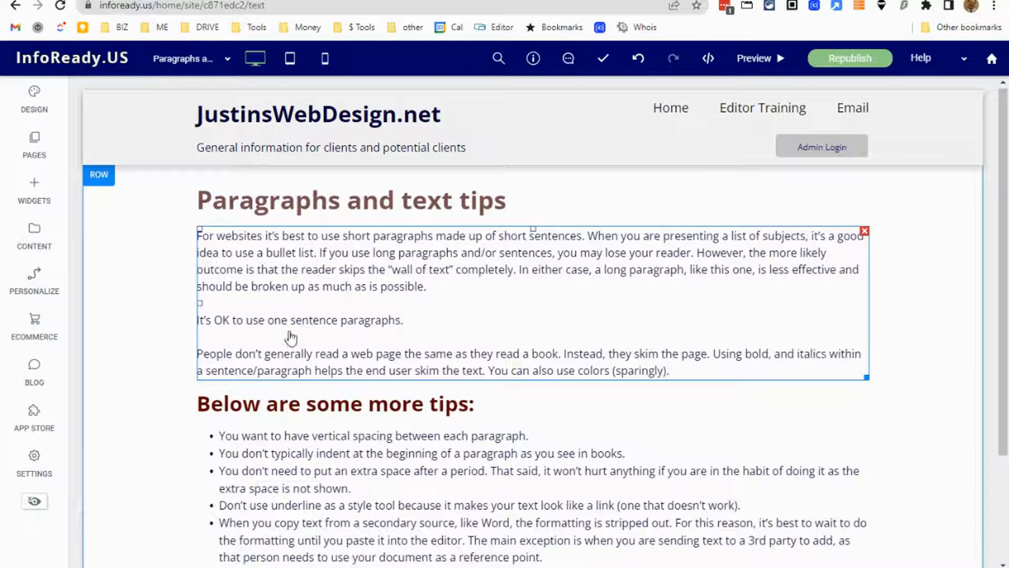
In the third paragraph of the text widget, make the word "bold" bold and the word "italics" italic.
left_click(412, 329)
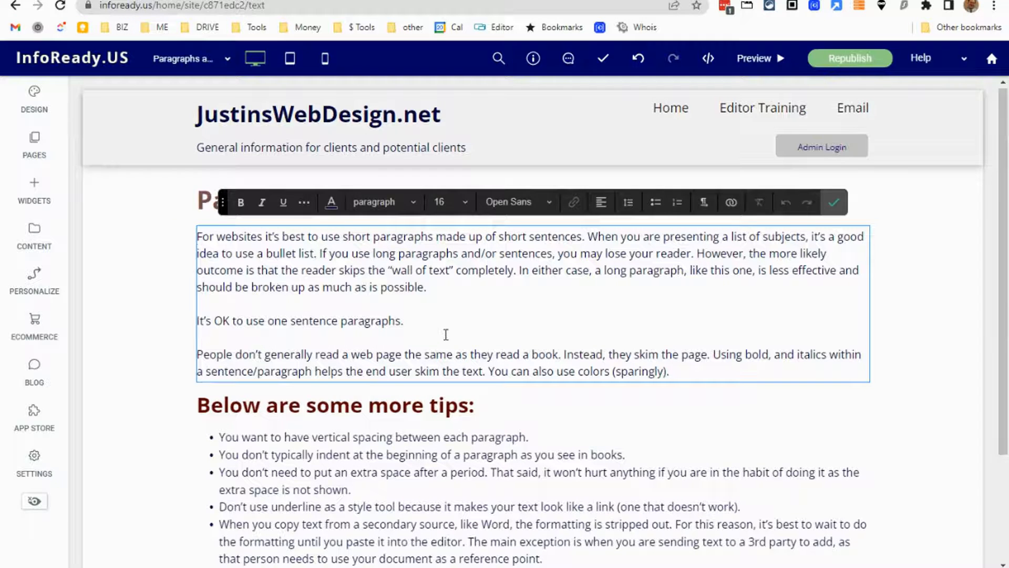
scroll(444, 336, "down", 2)
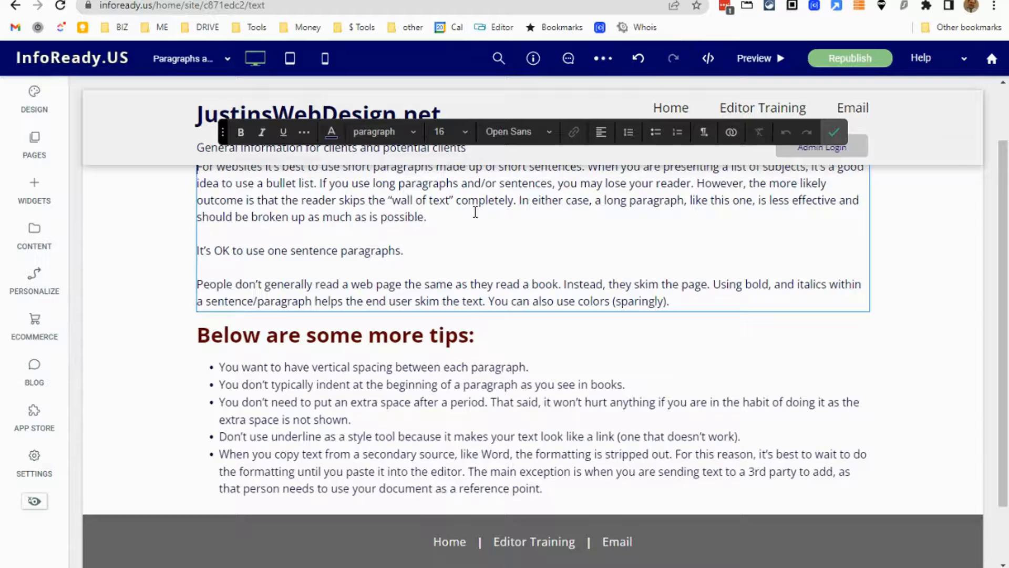
scroll(484, 225, "up", 1)
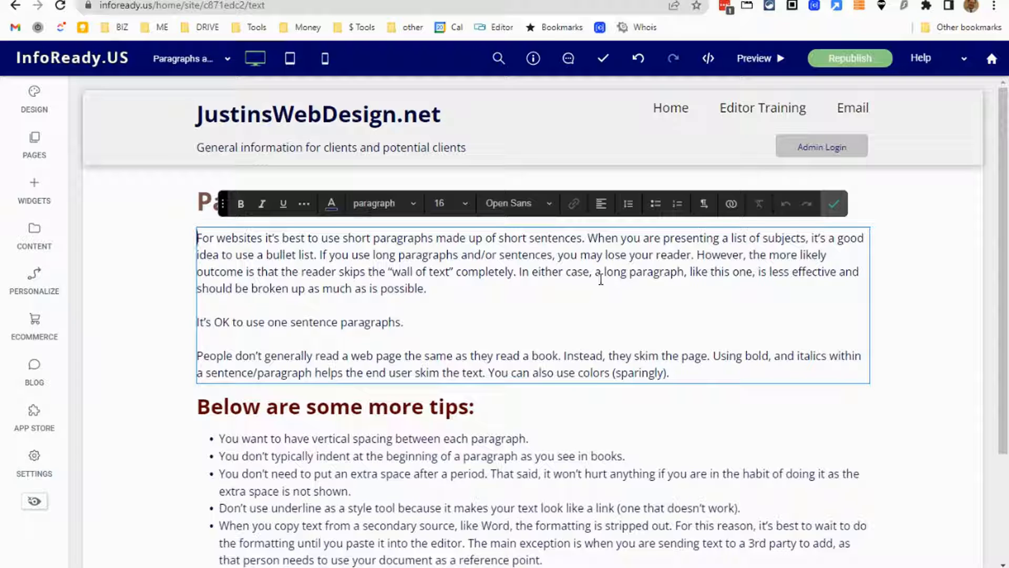
scroll(601, 279, "down", 1)
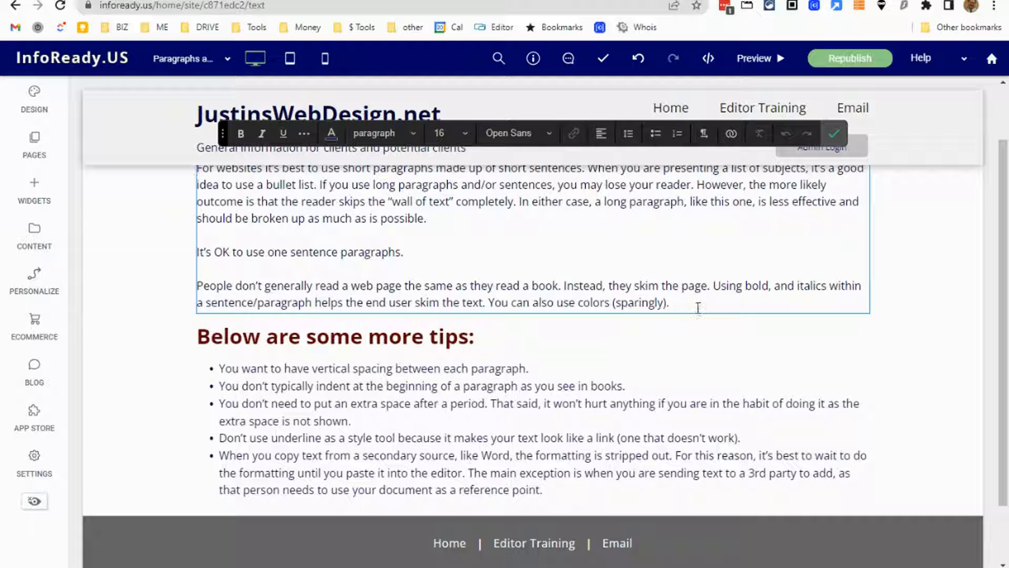
left_click(617, 299)
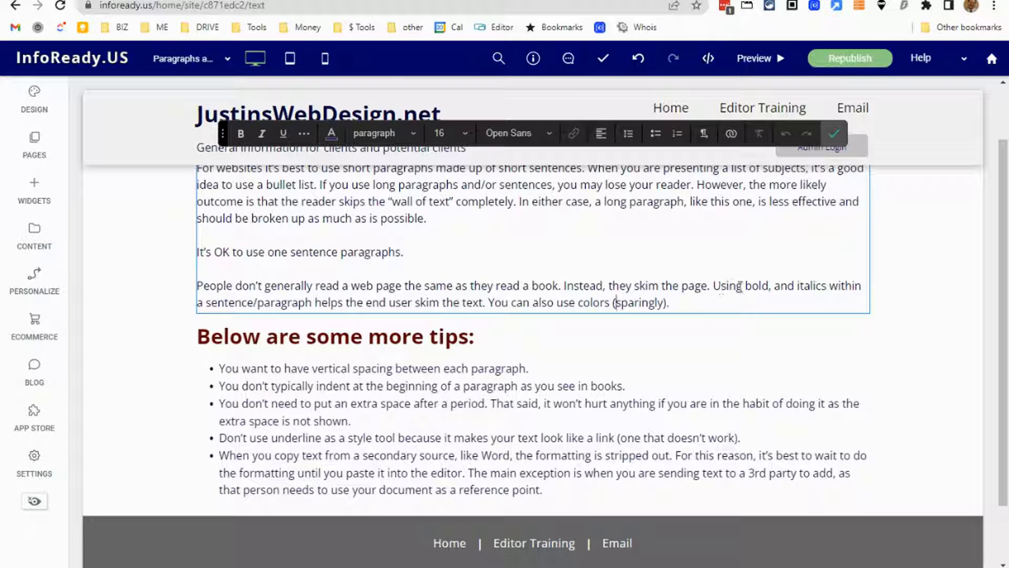
left_click_drag(745, 287, 769, 286)
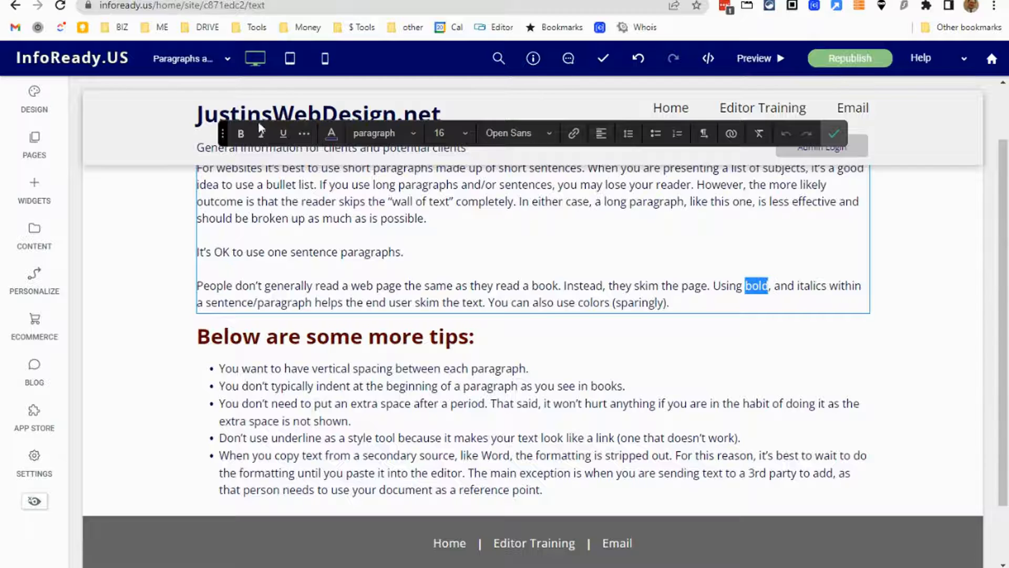
left_click(241, 134)
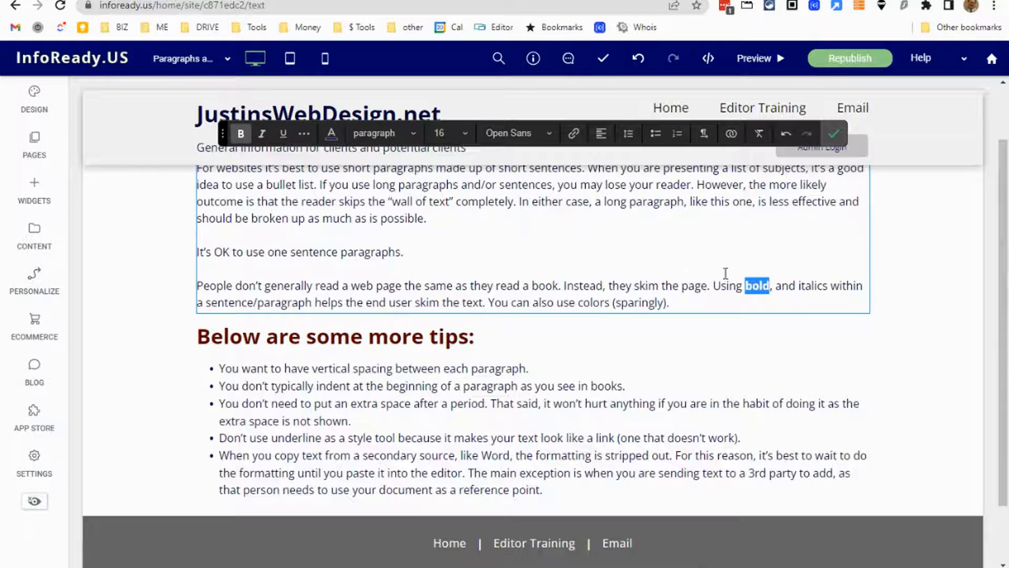
left_click_drag(797, 286, 825, 285)
double_click(819, 285)
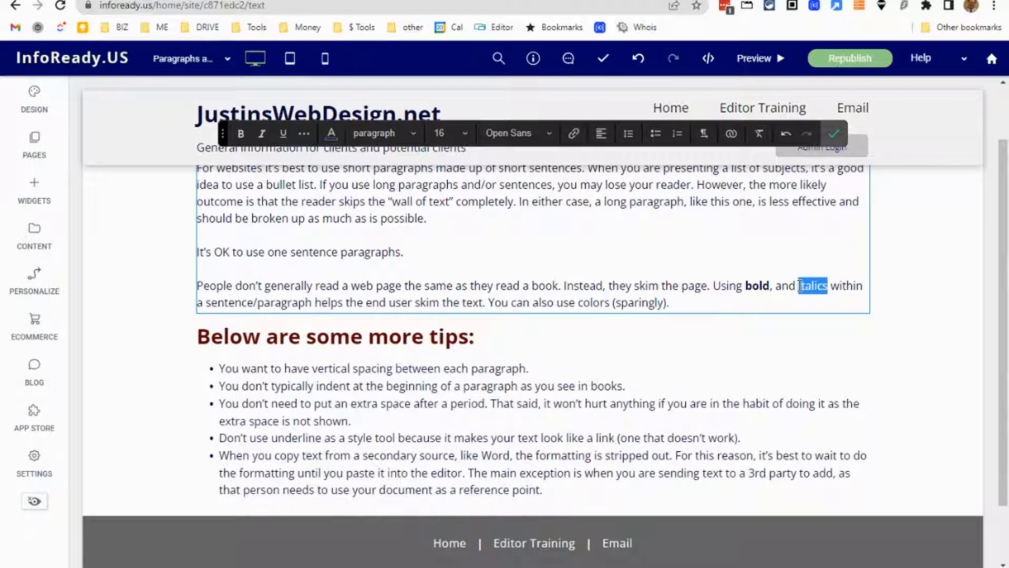
left_click(262, 133)
Color the word "colors" in the third paragraph teal green and make it bold.
left_click_drag(578, 304, 611, 304)
left_click(332, 138)
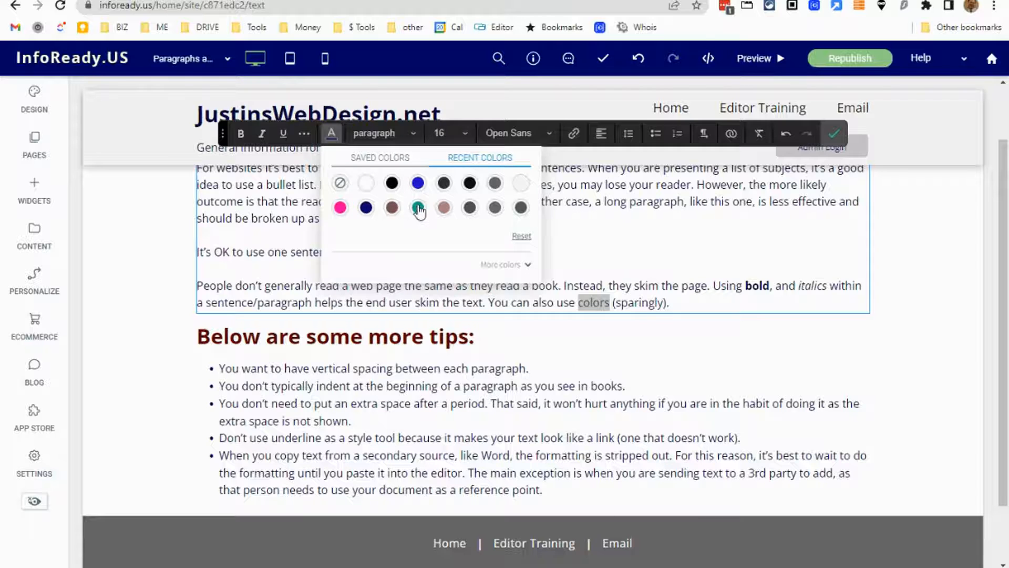
left_click(417, 207)
left_click(241, 134)
left_click(456, 228)
left_click(693, 310)
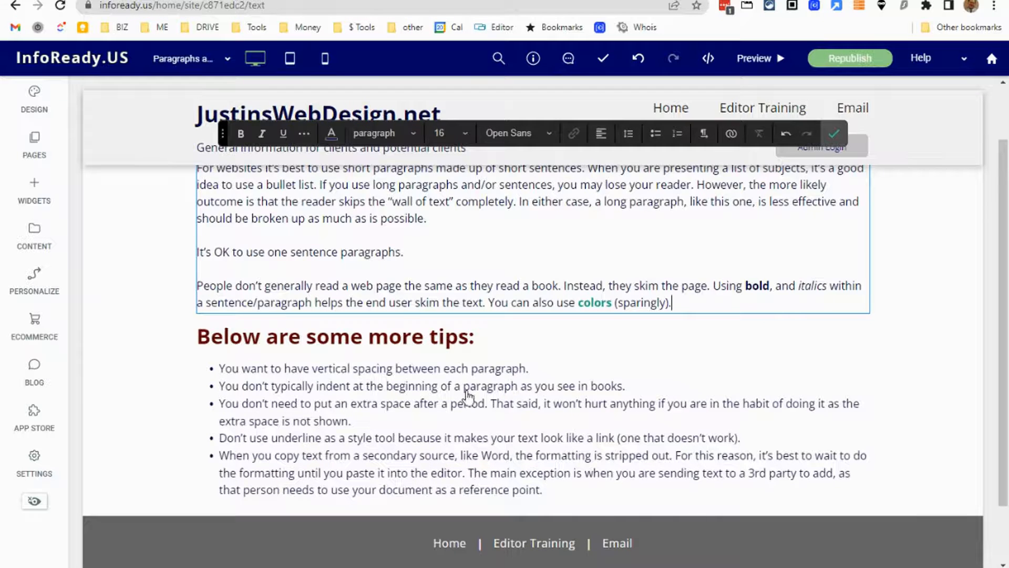
Check the formatted paragraphs and finish editing their text widget.
scroll(508, 363, "down", 1)
scroll(497, 348, "up", 1)
scroll(497, 348, "up", 1)
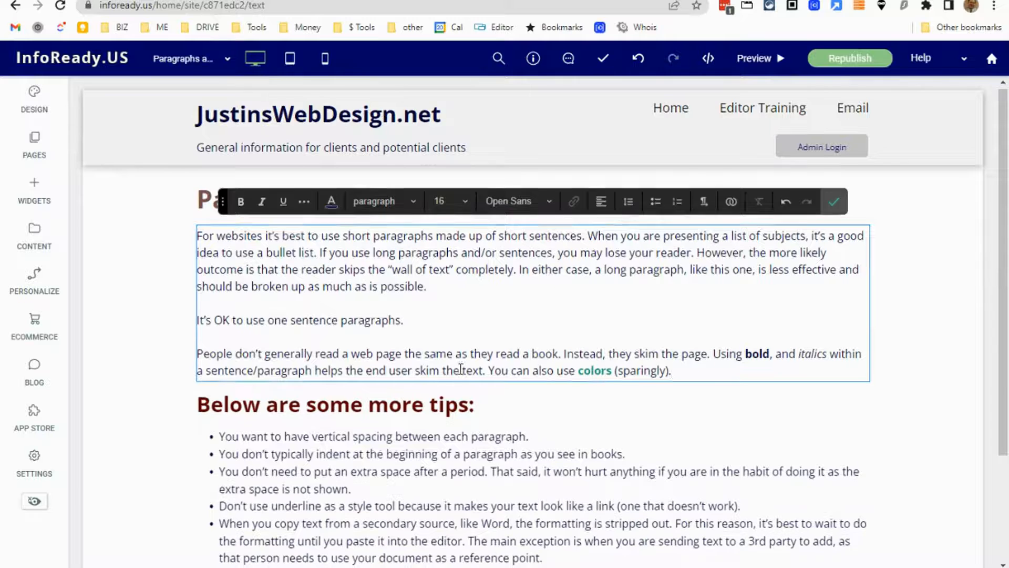
scroll(461, 375, "down", 2)
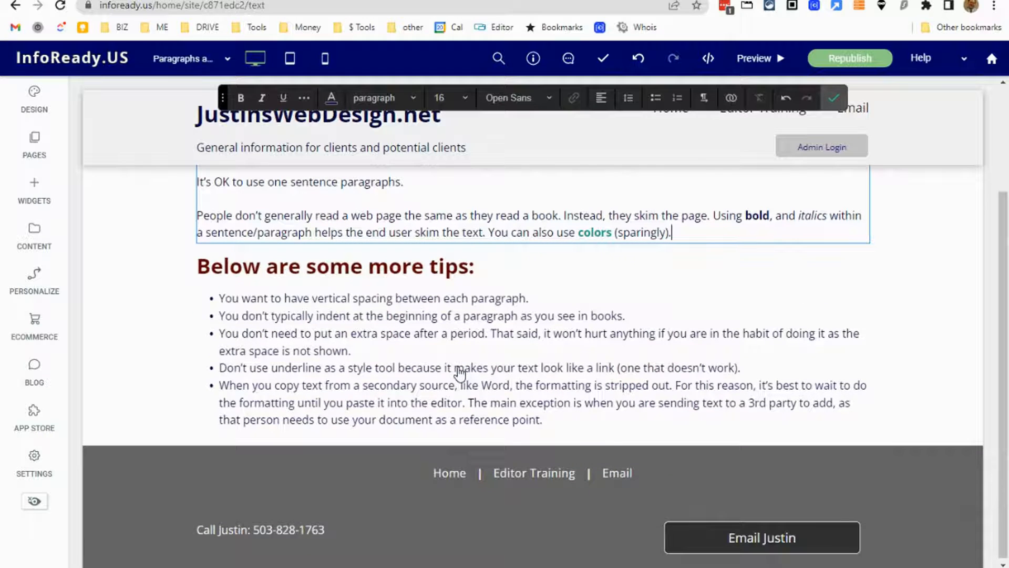
scroll(458, 372, "up", 2)
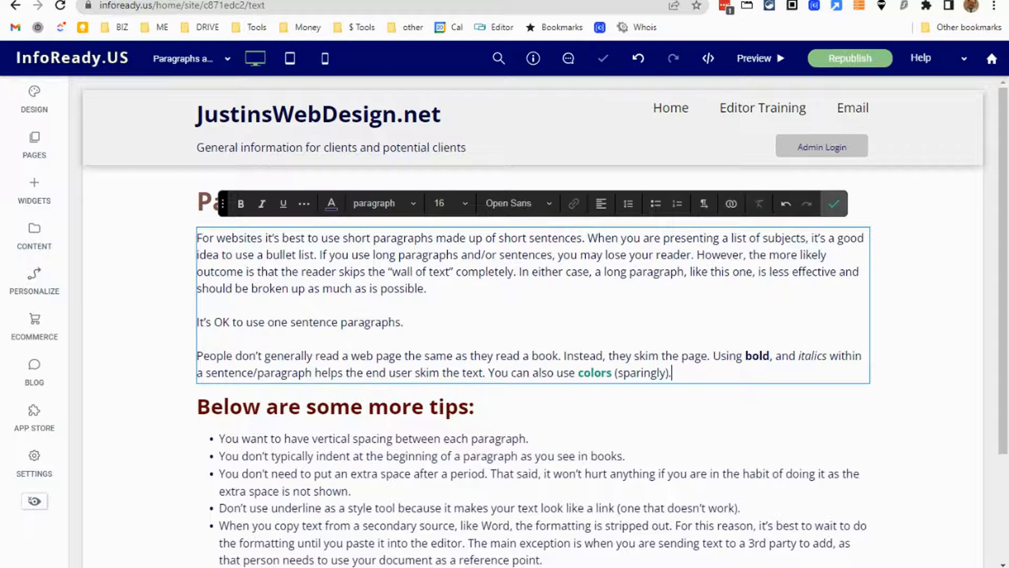
left_click(88, 431)
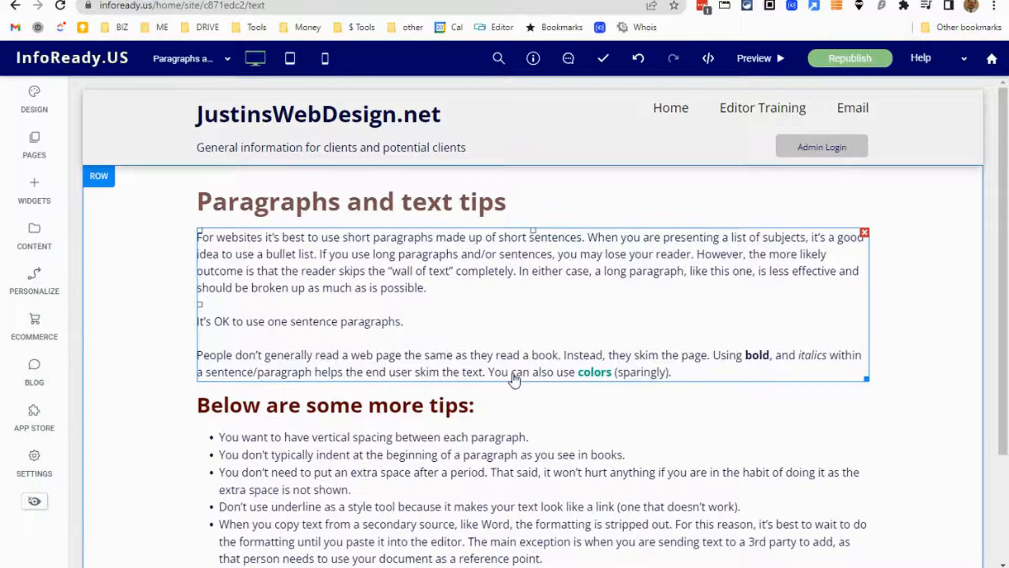
Review the page's formatted paragraphs, the "Below are some more tips:" heading and the bulleted tips.
scroll(514, 378, "down", 3)
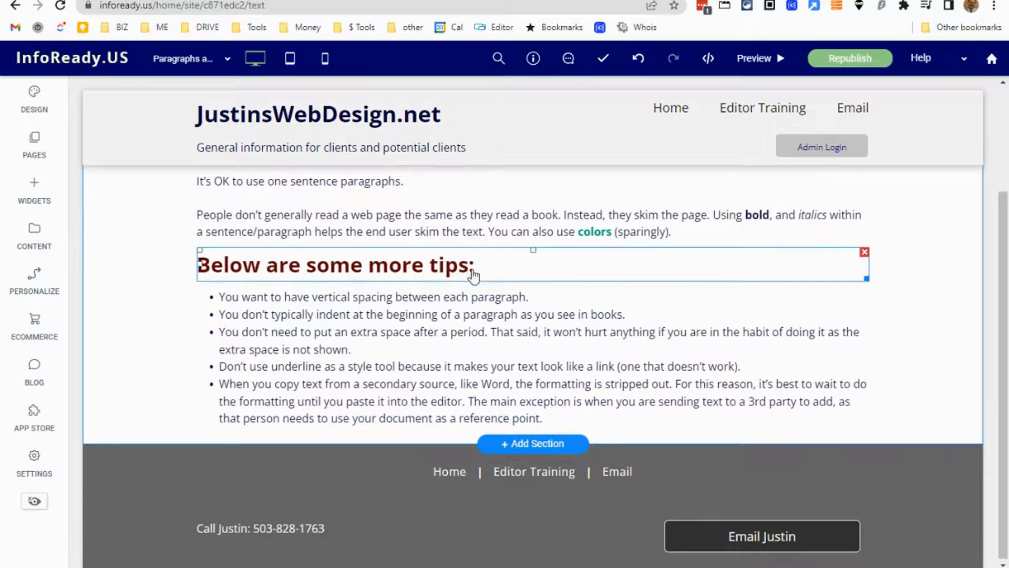
scroll(473, 263, "up", 3)
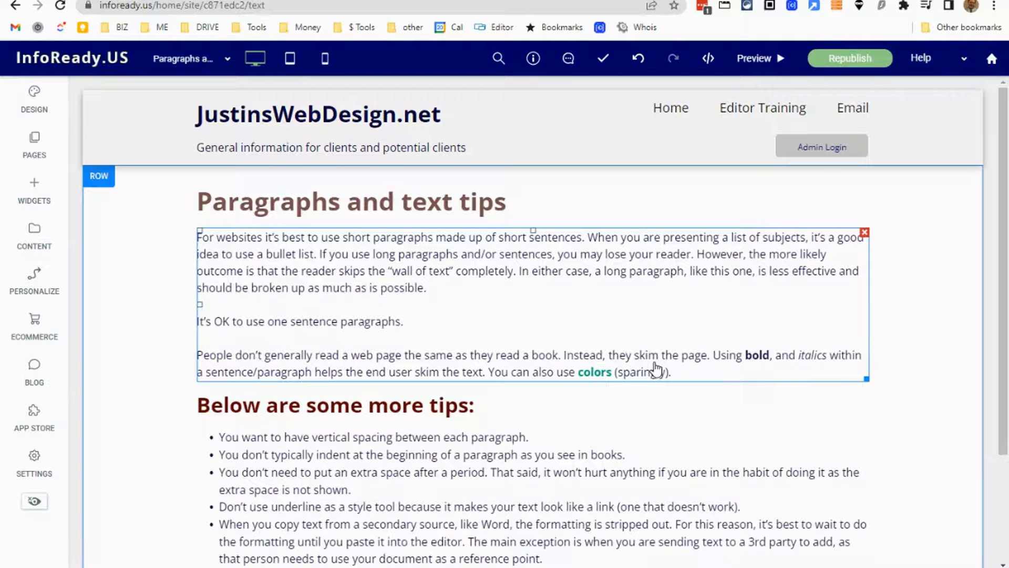
scroll(662, 384, "down", 1)
scroll(662, 387, "down", 1)
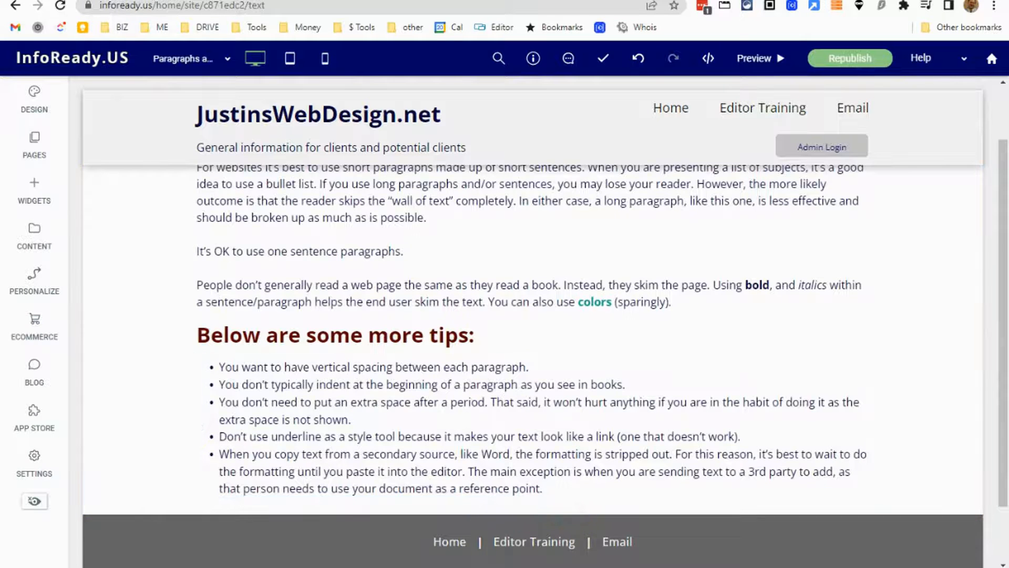
scroll(560, 355, "up", 1)
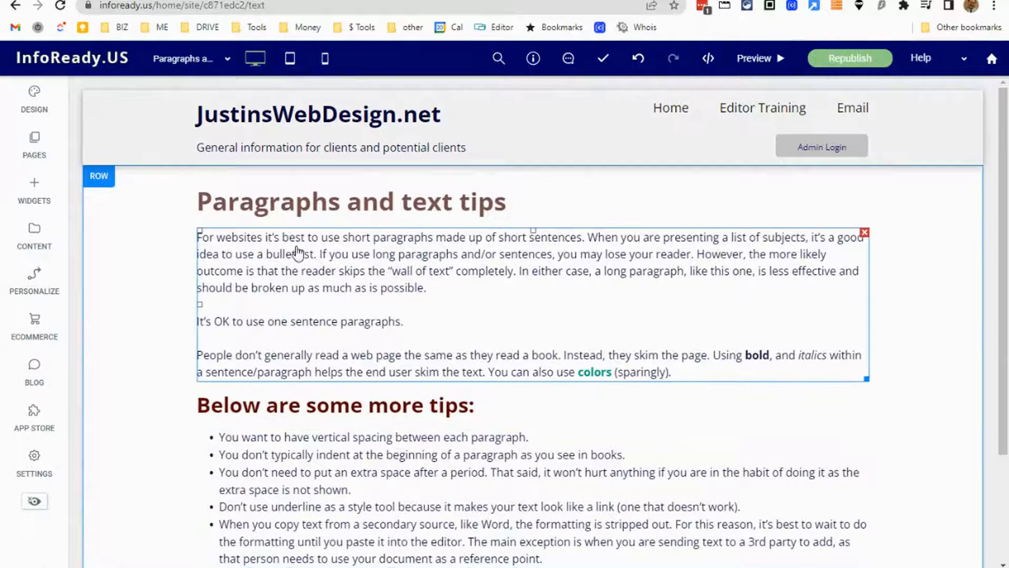
scroll(373, 378, "down", 1)
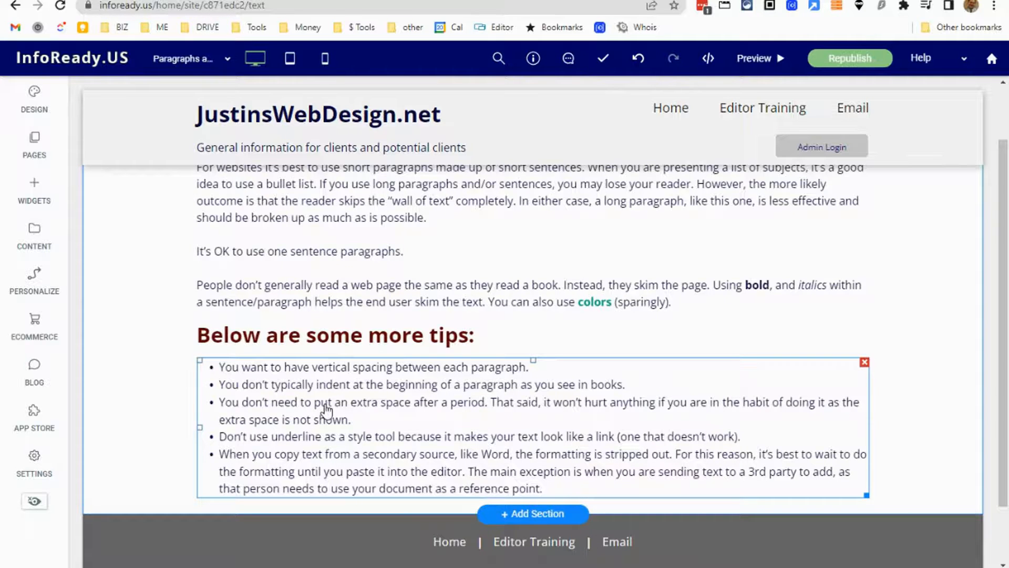
left_click(472, 324)
scroll(506, 415, "down", 1)
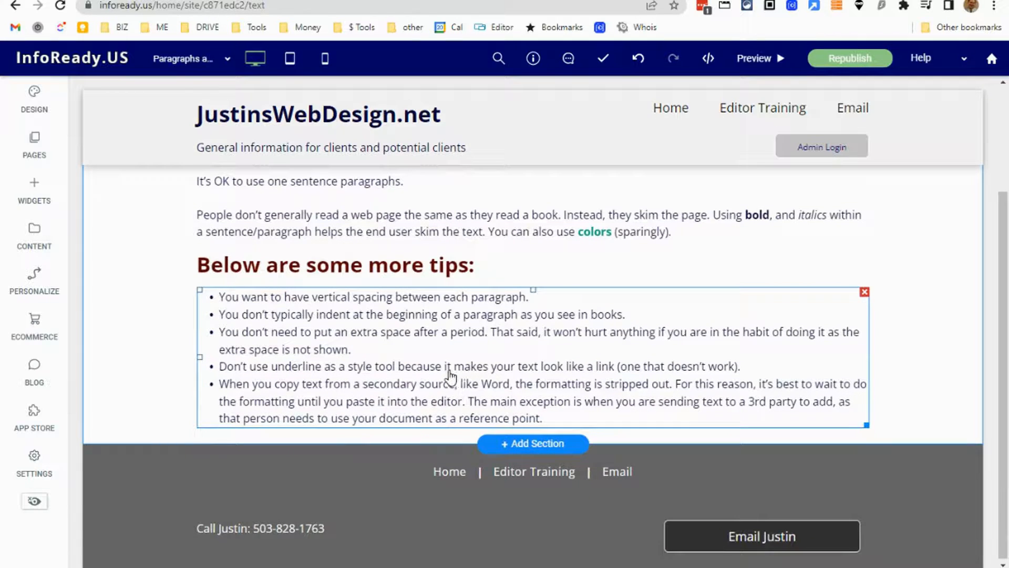
Underline the word "paragraph" in the second bulleted tip.
left_click(455, 330)
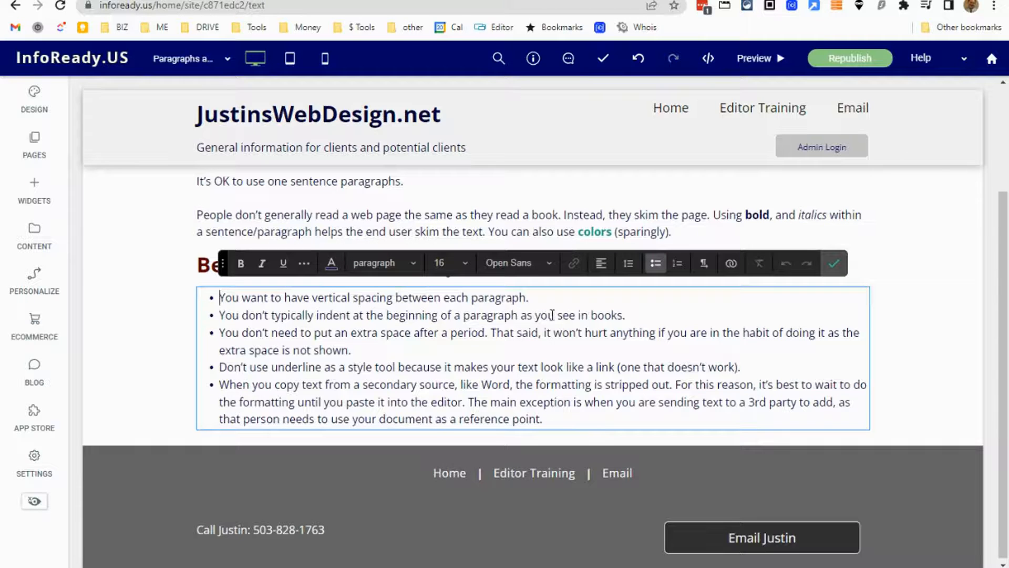
left_click_drag(518, 316, 462, 316)
left_click(283, 264)
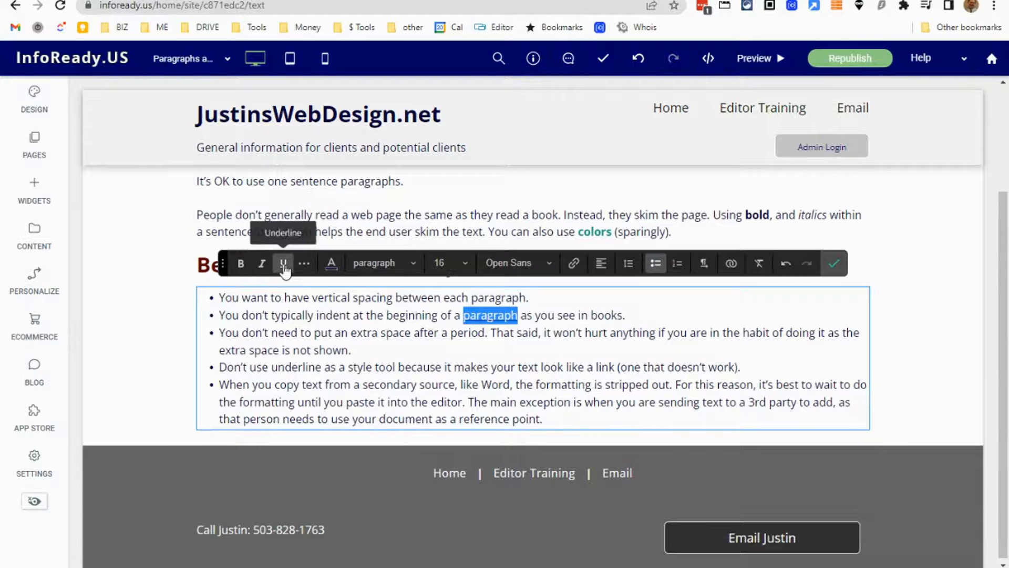
left_click(332, 332)
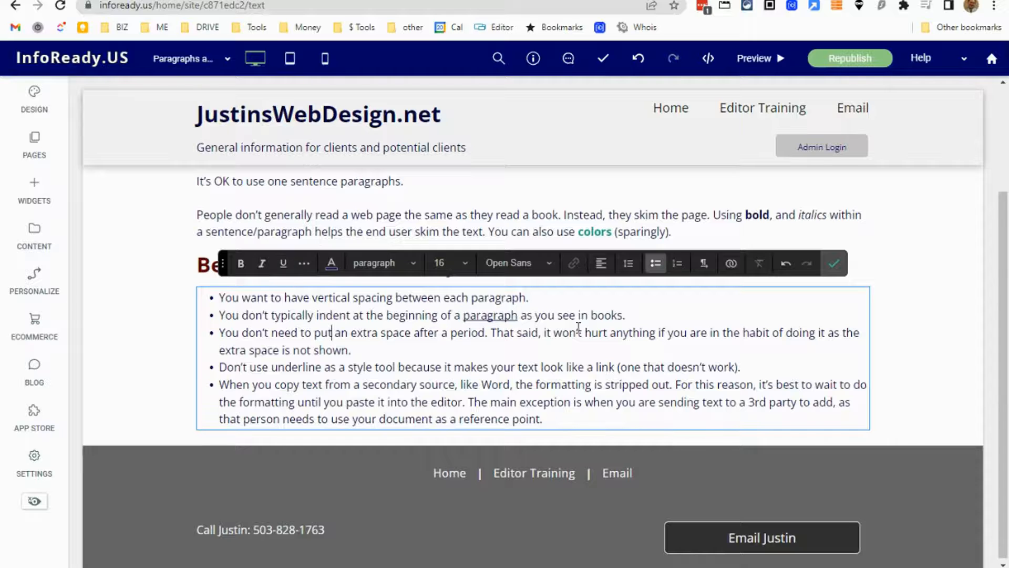
Remove the underline from the word "paragraph" in the second bulleted tip.
left_click_drag(518, 315, 463, 318)
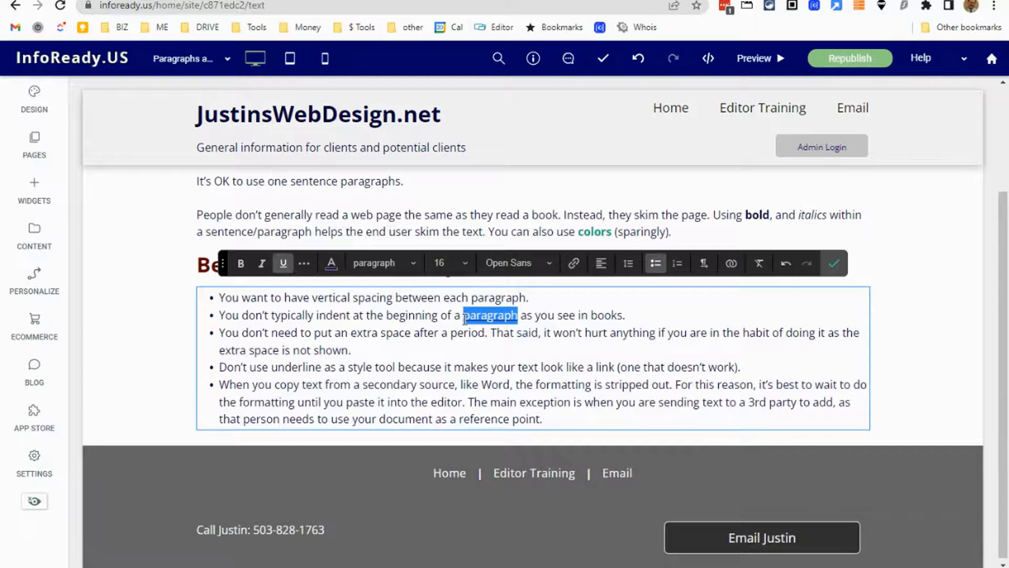
left_click(283, 263)
left_click(396, 347)
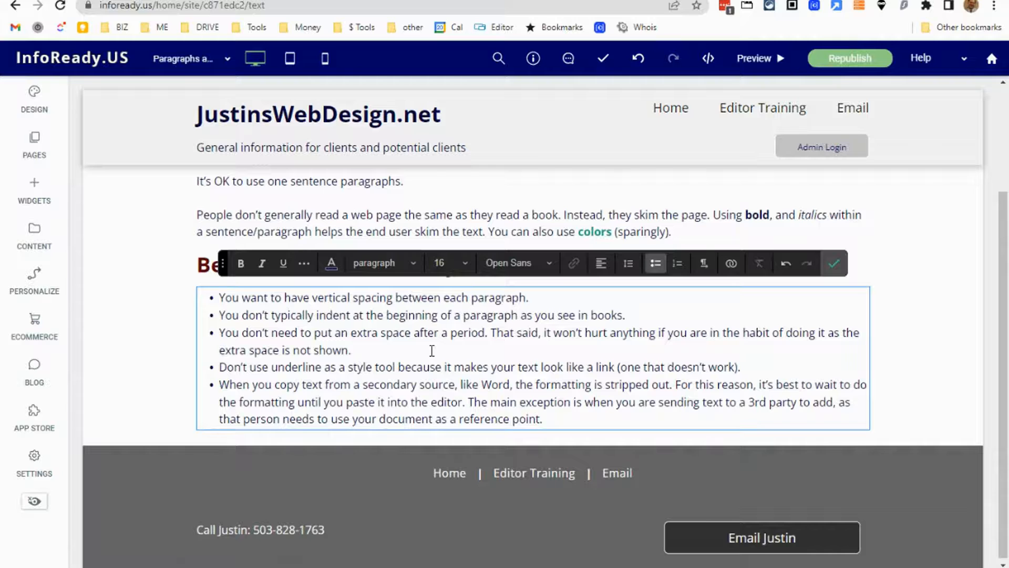
Switch to the Word document and review its unformatted paragraphs, tips heading and bulleted tips.
scroll(432, 351, "down", 1)
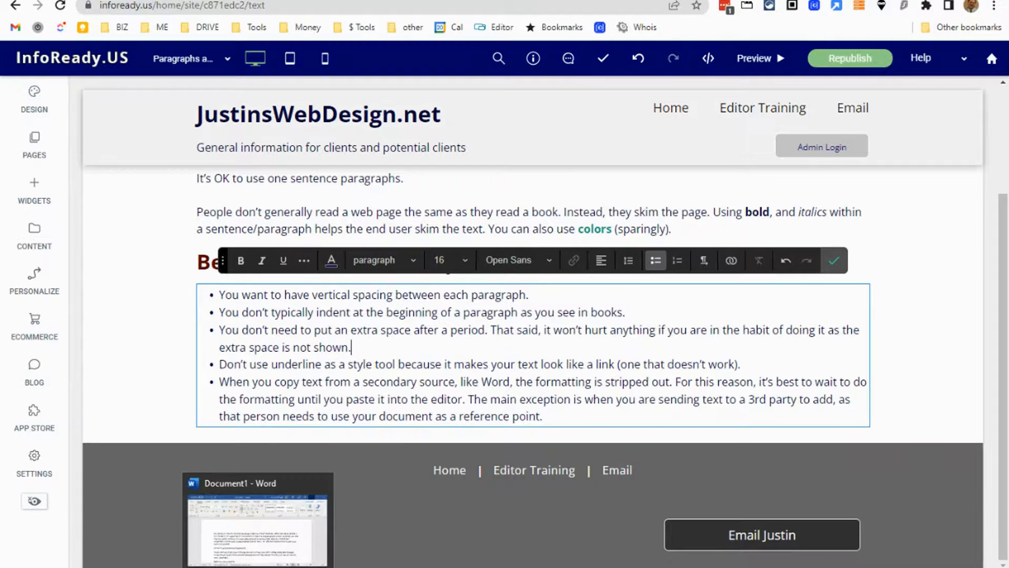
left_click(258, 564)
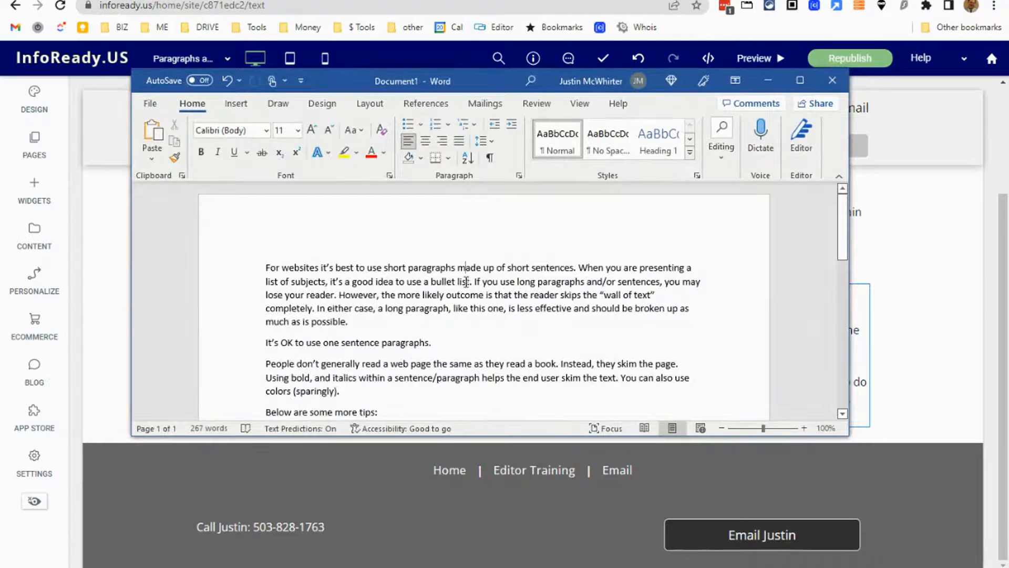
scroll(464, 285, "down", 1)
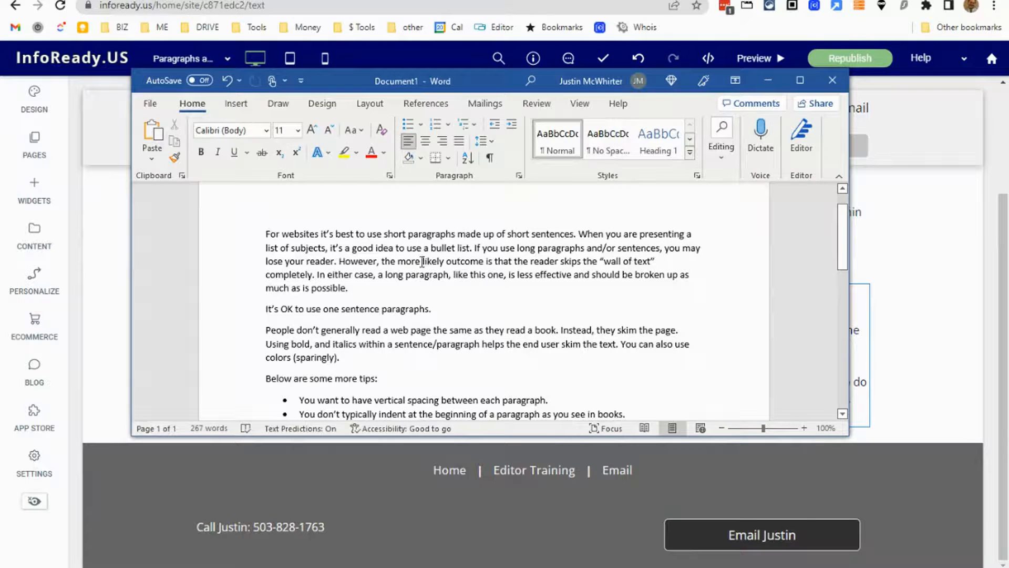
left_click_drag(423, 260, 566, 266)
left_click(463, 248)
scroll(456, 281, "down", 4)
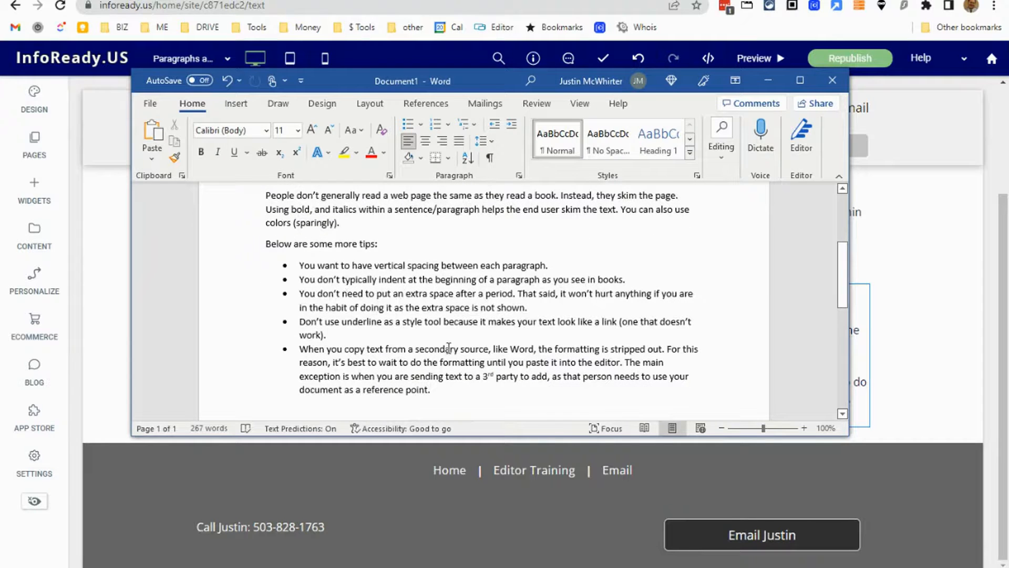
scroll(443, 332, "up", 1)
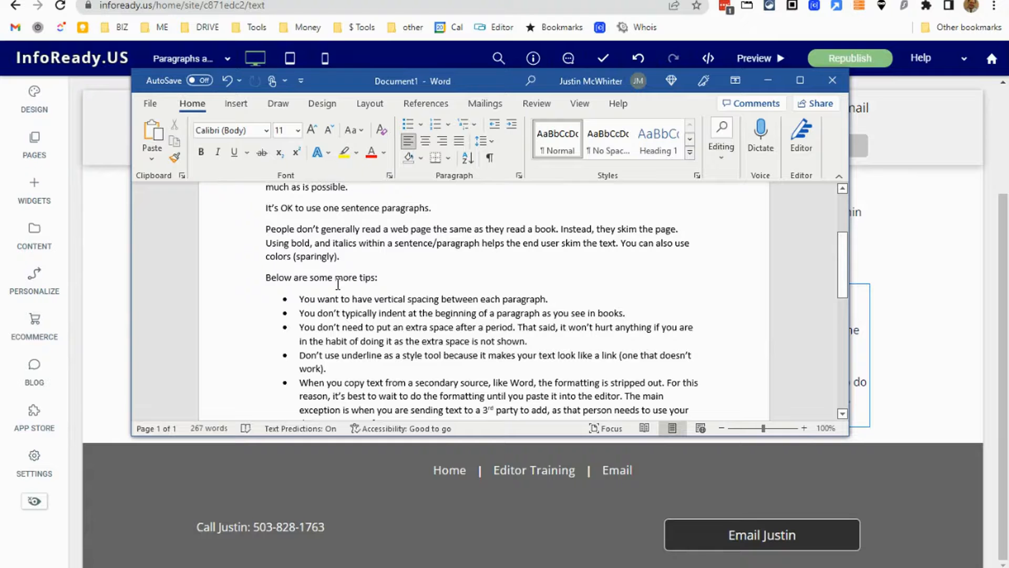
left_click_drag(266, 279, 377, 279)
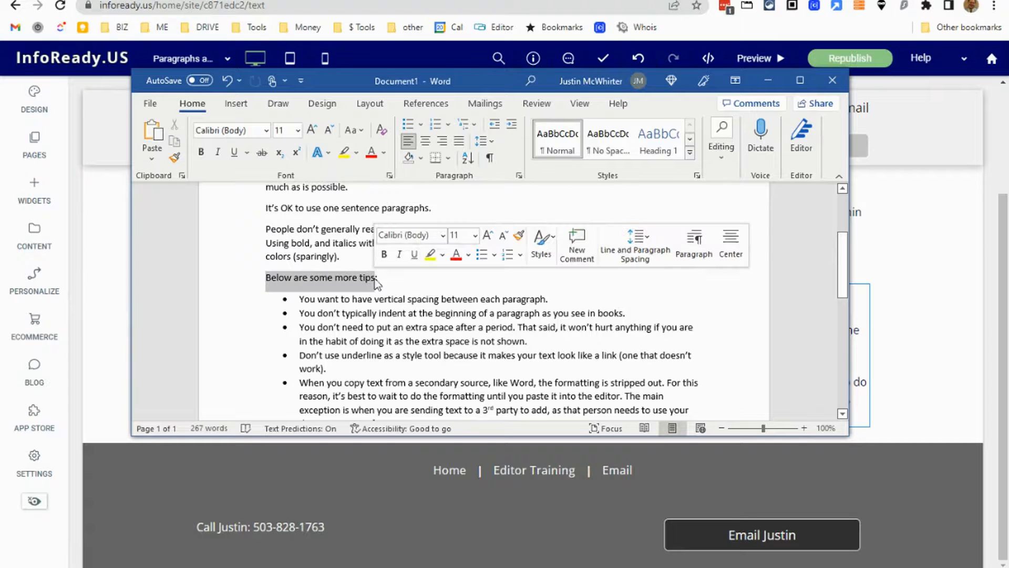
left_click(507, 341)
scroll(576, 364, "down", 2)
scroll(581, 351, "up", 4)
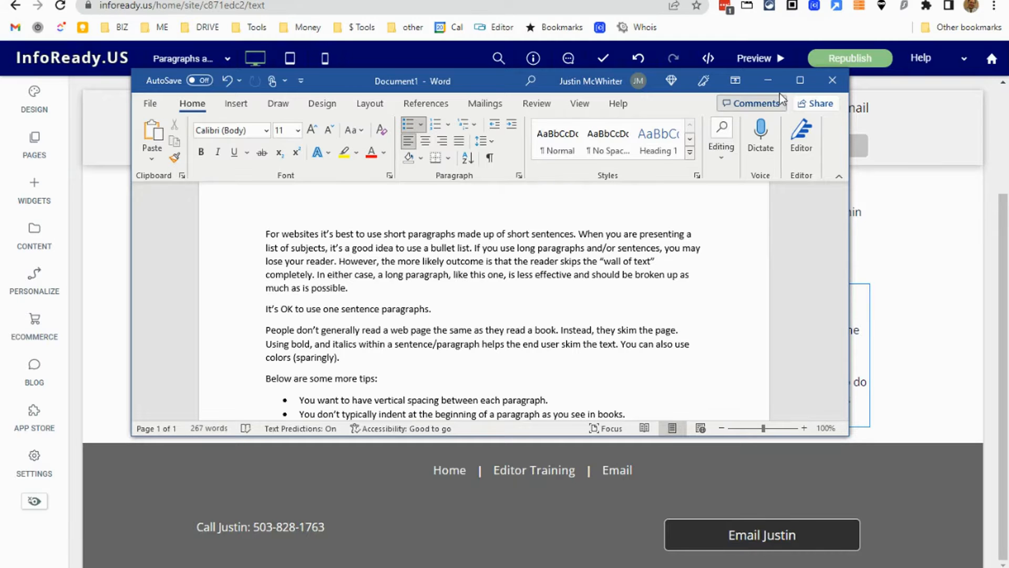
Return to the website editor and finish editing the bulleted tips text widget.
left_click(768, 80)
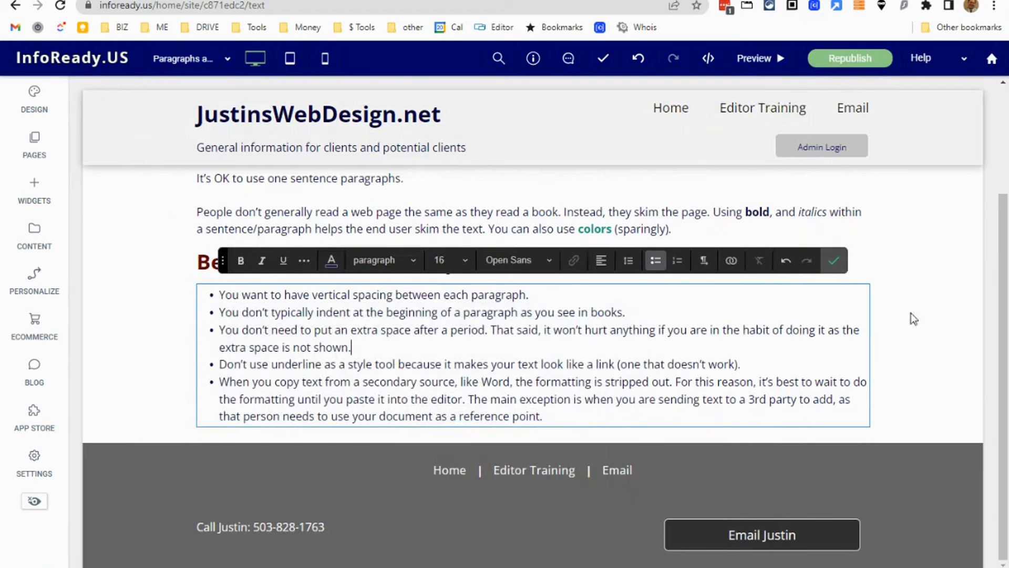
left_click(754, 210)
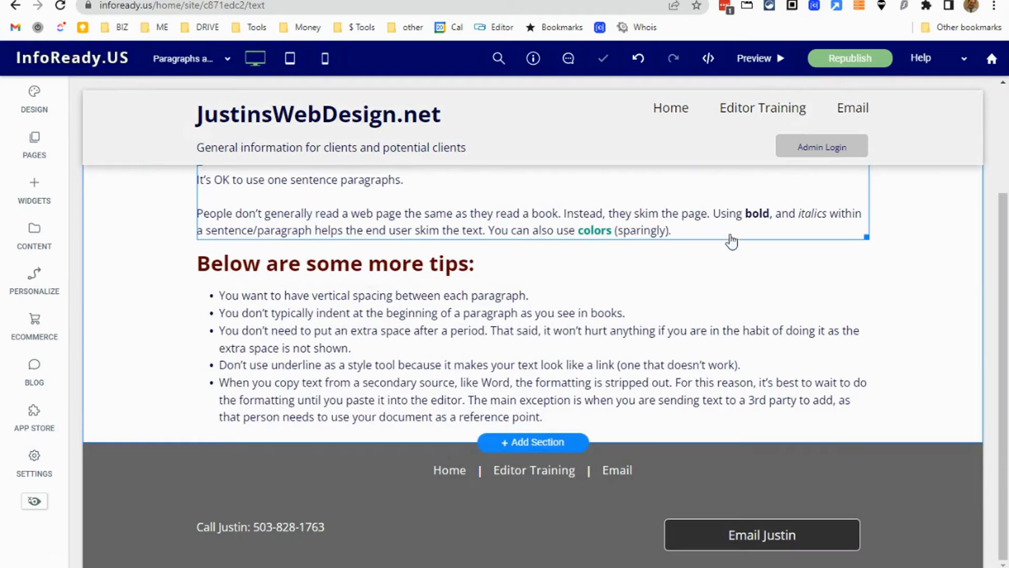
scroll(705, 337, "up", 3)
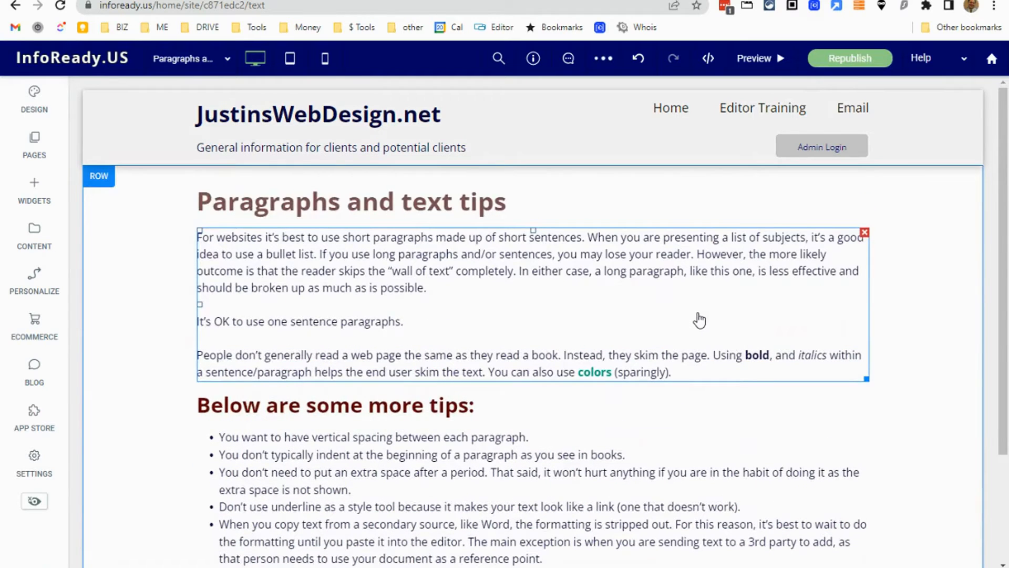